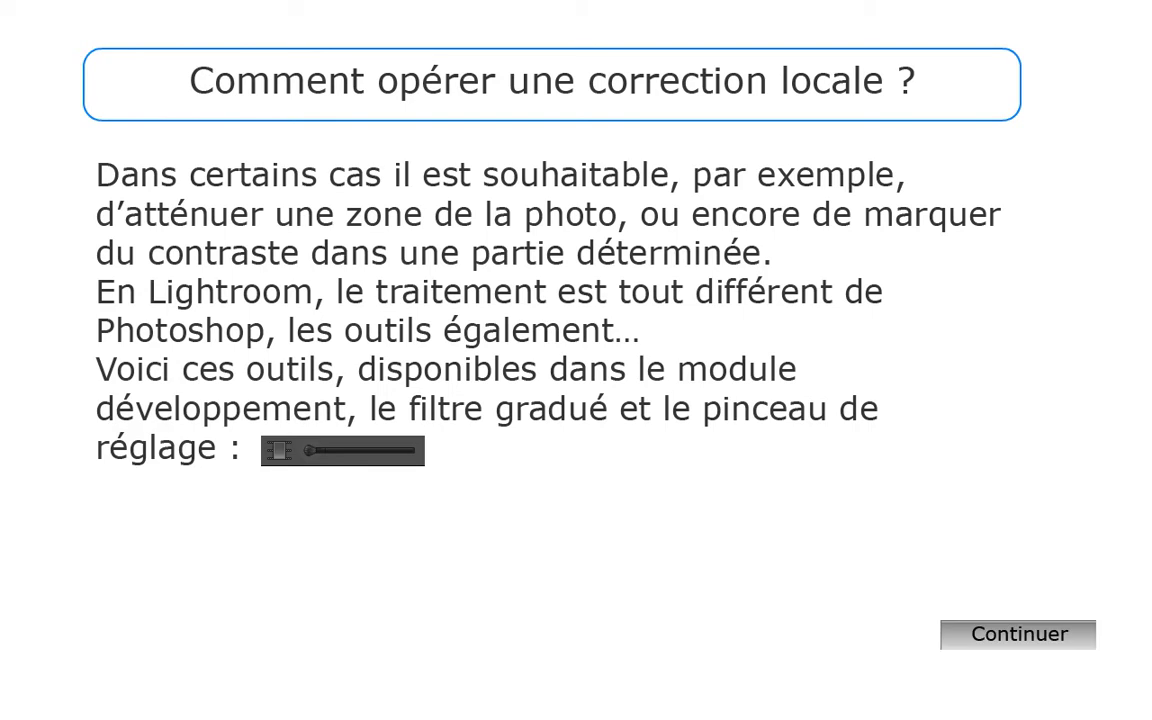
# Step: Dismiss the local-corrections introduction slide to reach the Développement module with the lake-and-pier photo
pyautogui.click(982, 640)
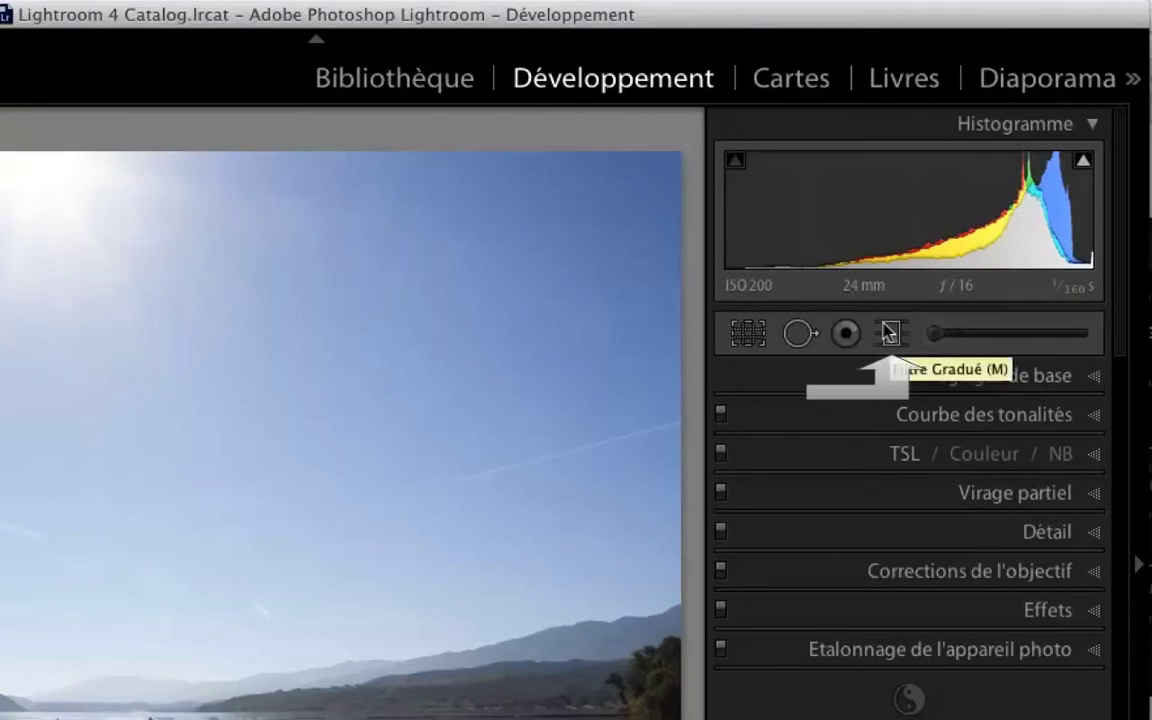
# Step: Start a graduated filter with Température 1, Contraste 2 and Exposition −2,29
pyautogui.click(889, 333)
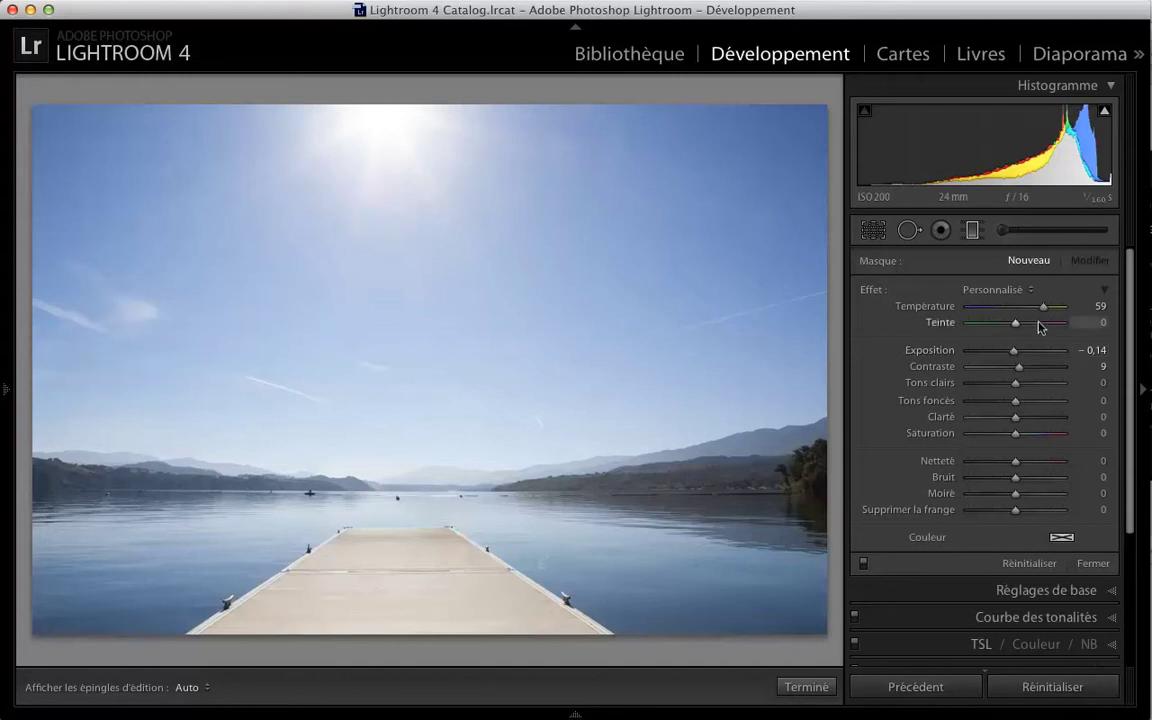
pyautogui.moveTo(1043, 306); pyautogui.dragTo(1016, 306)
pyautogui.moveTo(1017, 368); pyautogui.dragTo(1014, 368)
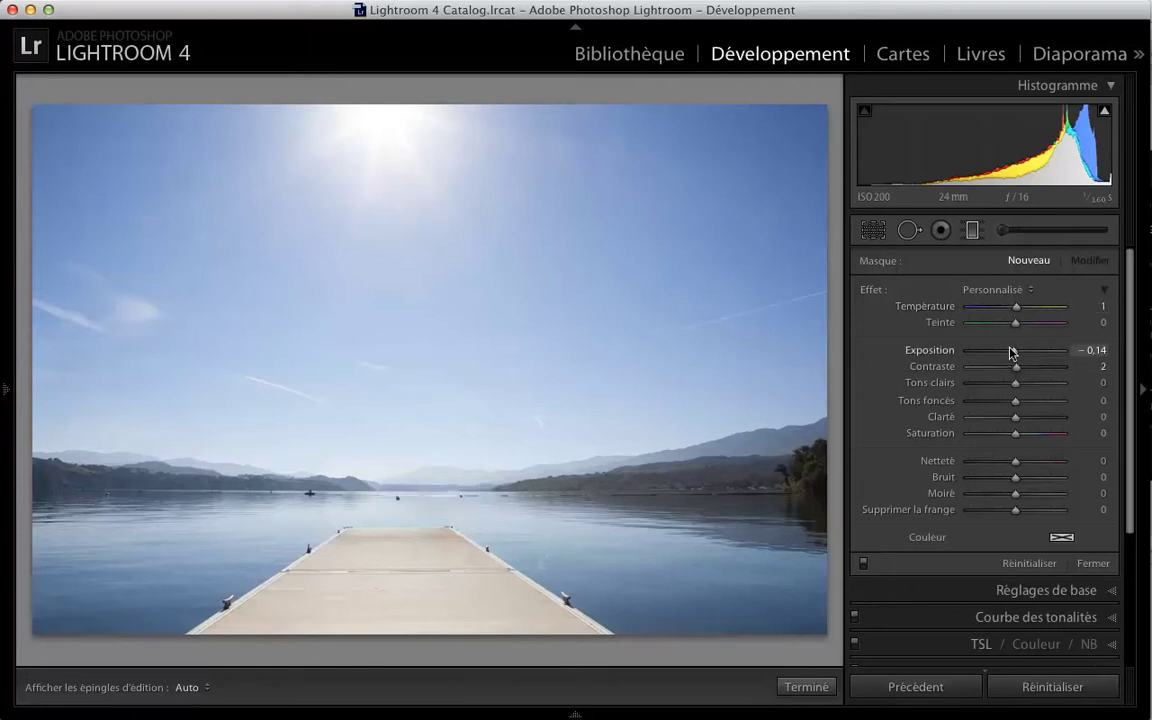
pyautogui.moveTo(1012, 352); pyautogui.dragTo(987, 352)
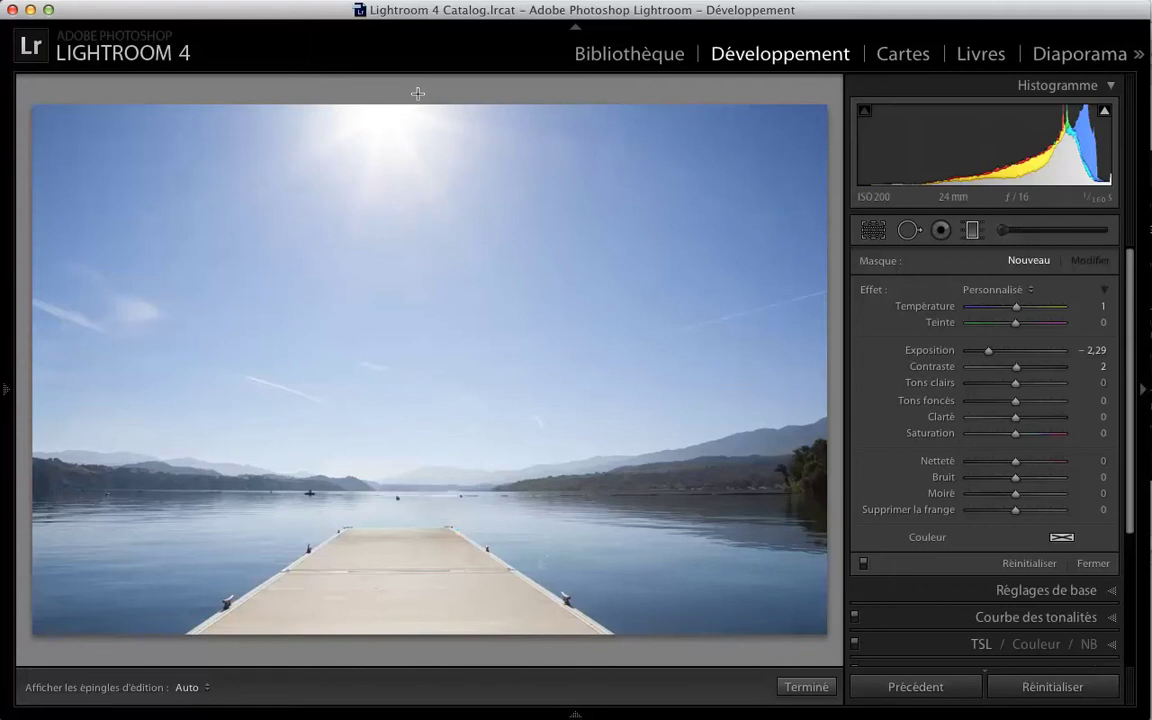
# Step: Draw the graduated filter from the top edge to the horizon, then nudge and slightly rotate it
pyautogui.moveTo(418, 93); pyautogui.dragTo(419, 479)
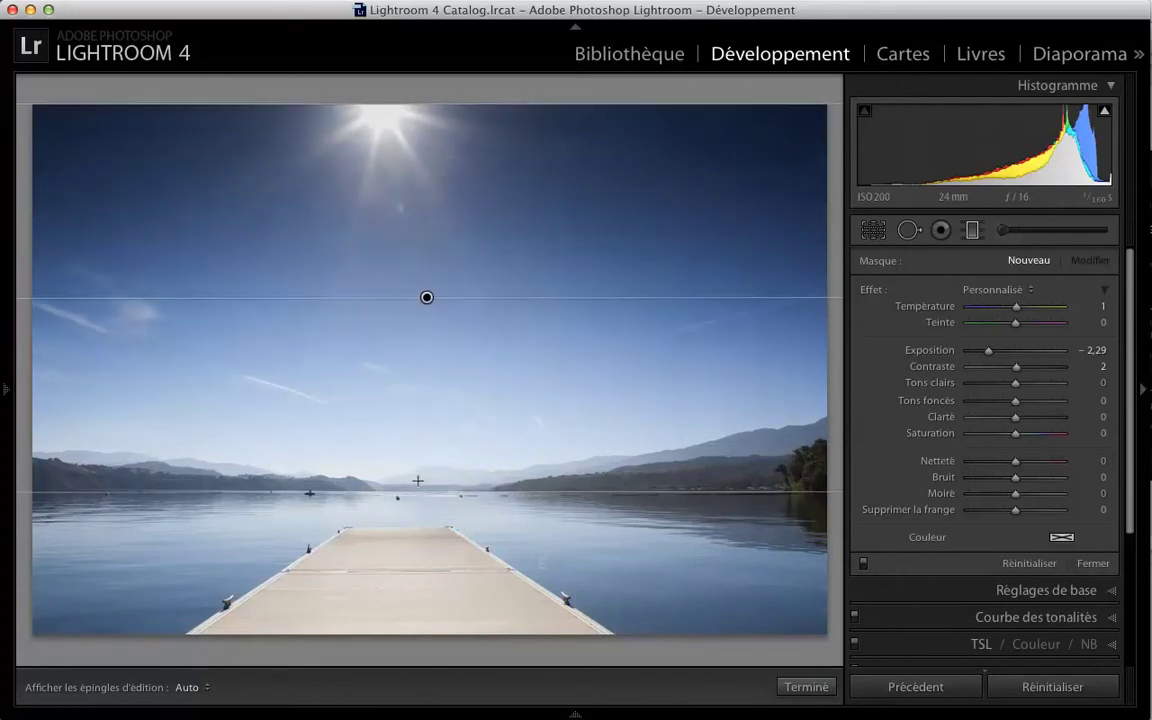
pyautogui.moveTo(419, 479); pyautogui.dragTo(416, 479)
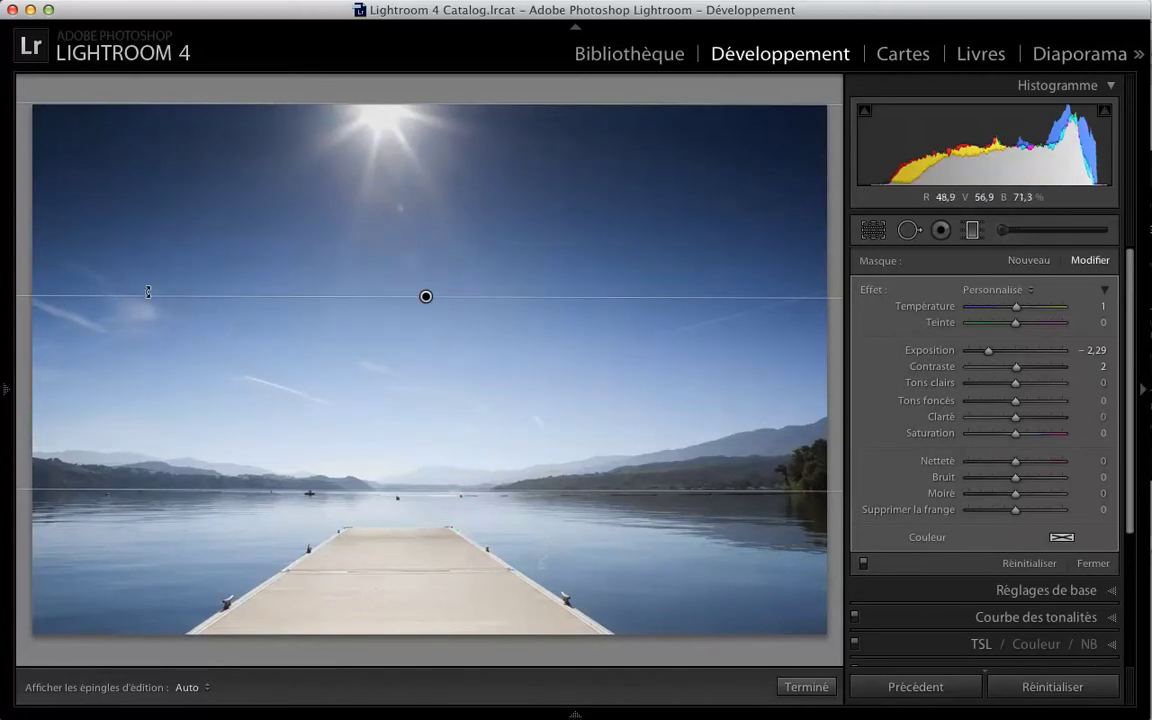
pyautogui.moveTo(676, 298); pyautogui.dragTo(734, 287)
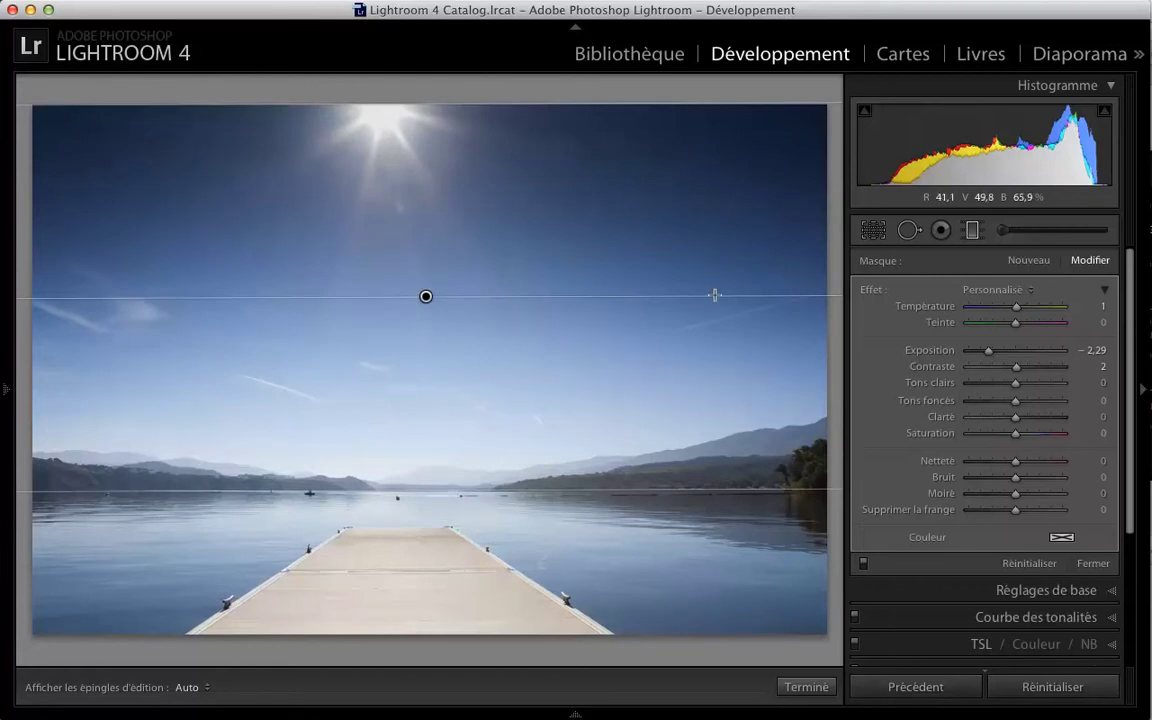
pyautogui.click(190, 687)
pyautogui.click(195, 685)
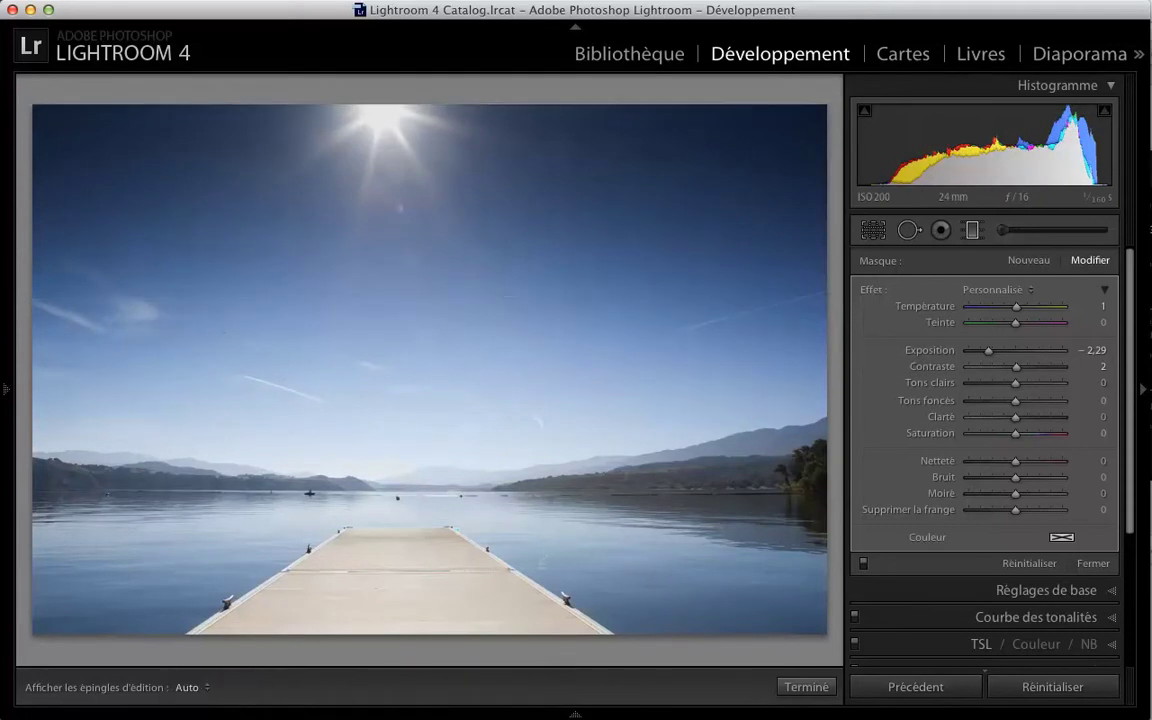
pyautogui.click(190, 687)
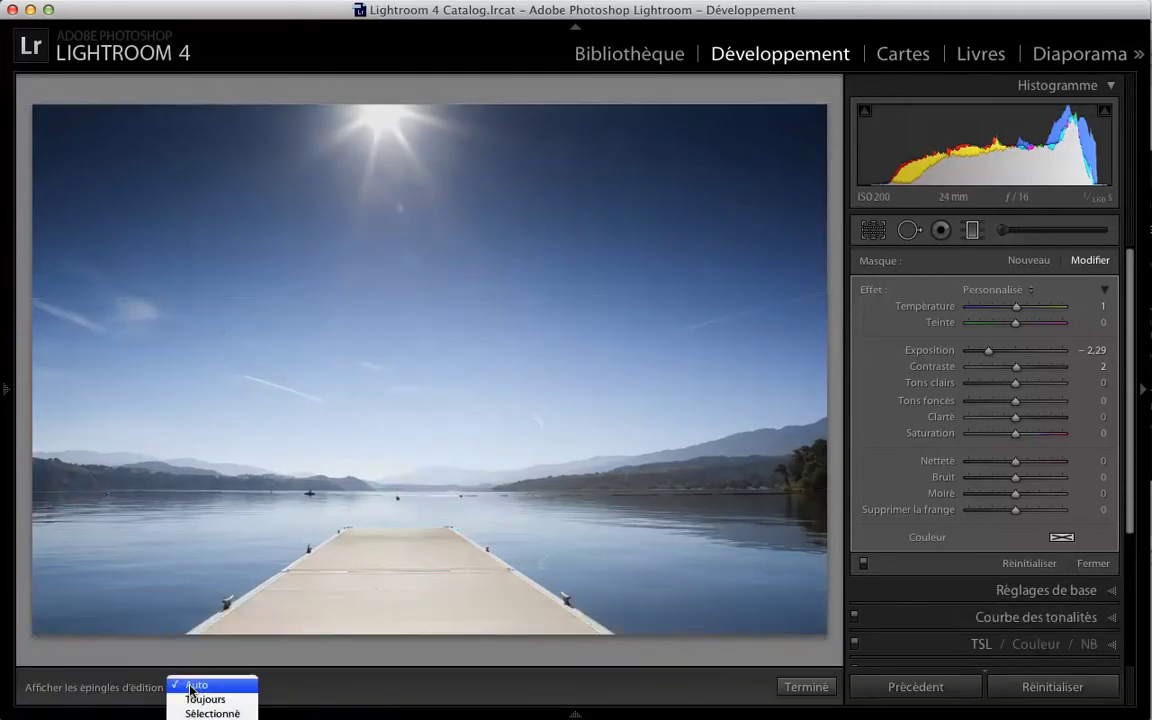
pyautogui.click(190, 684)
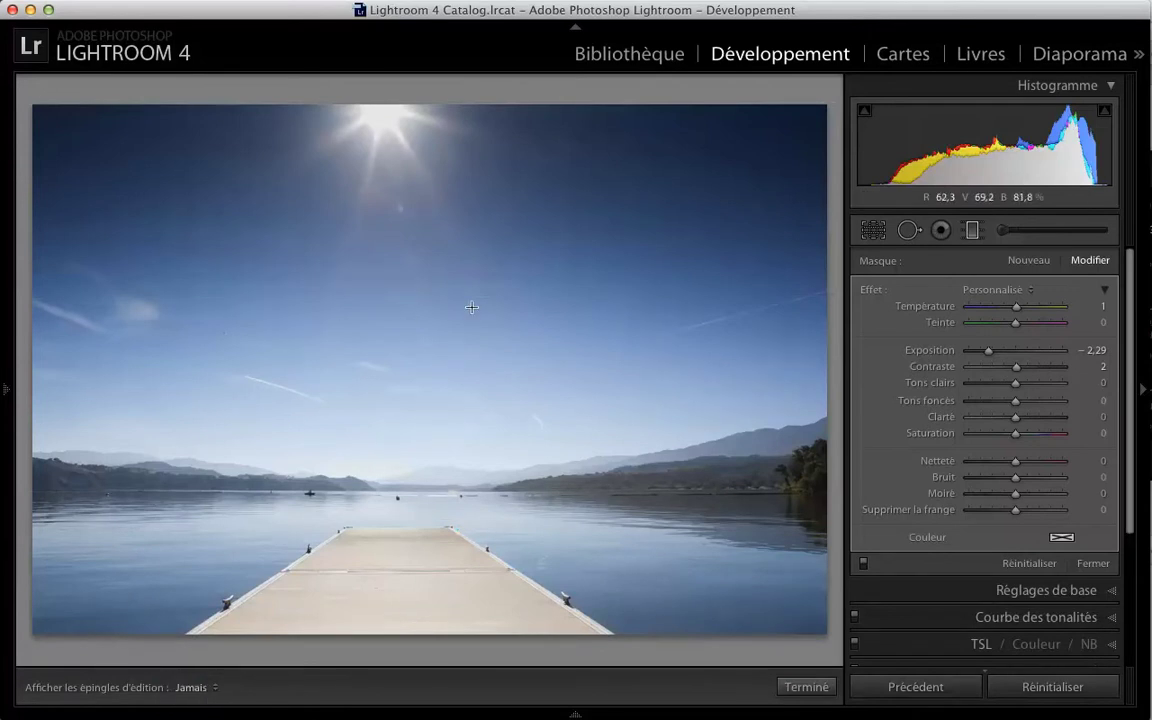
pyautogui.click(192, 687)
pyautogui.click(202, 690)
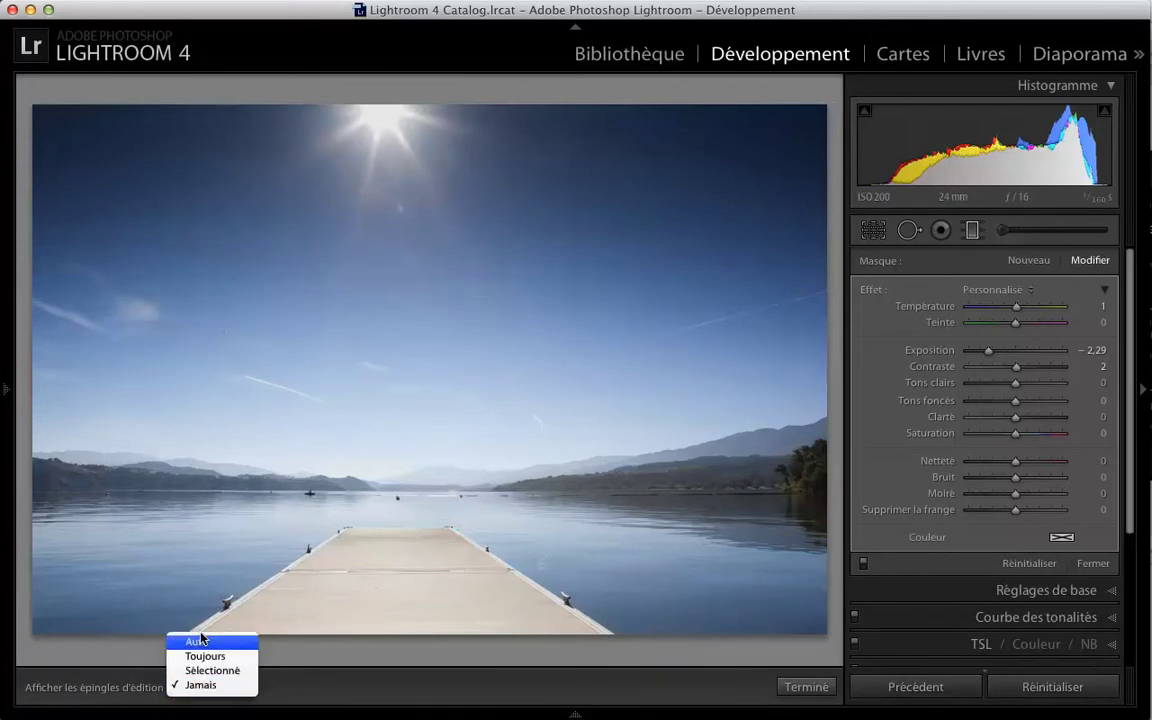
pyautogui.click(200, 640)
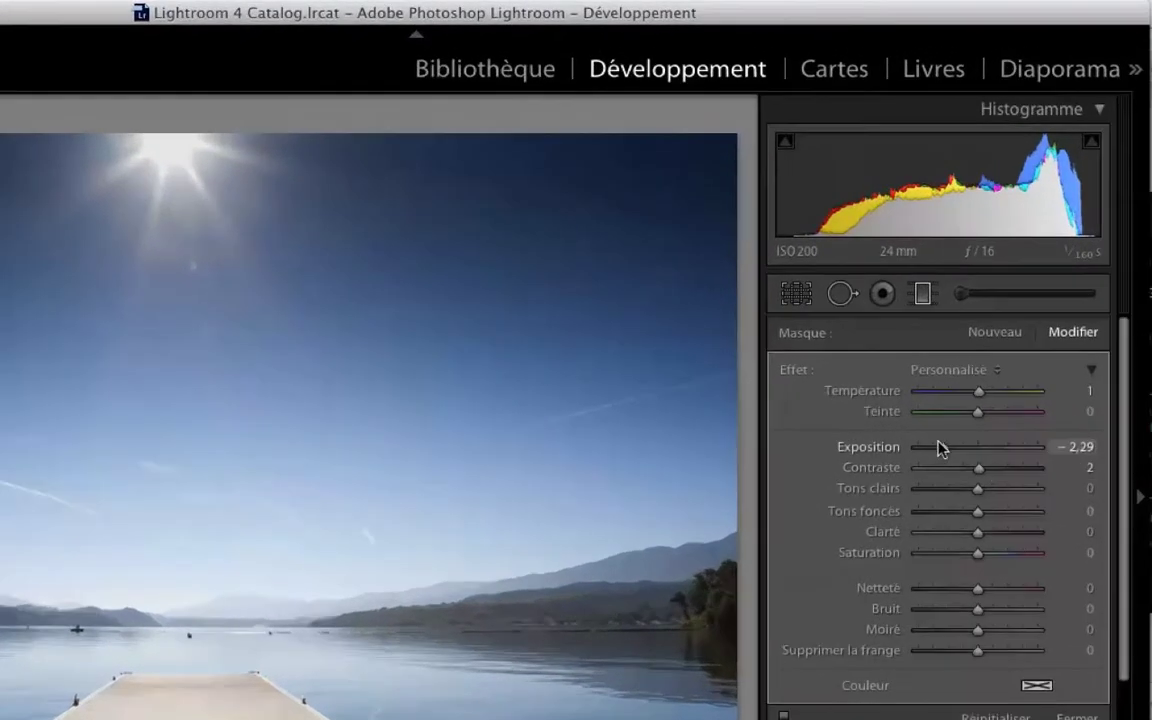
# Step: Retune the sky filter to Exposition −1,40, Clarté 42 and Contraste 52
pyautogui.moveTo(940, 450); pyautogui.dragTo(951, 450)
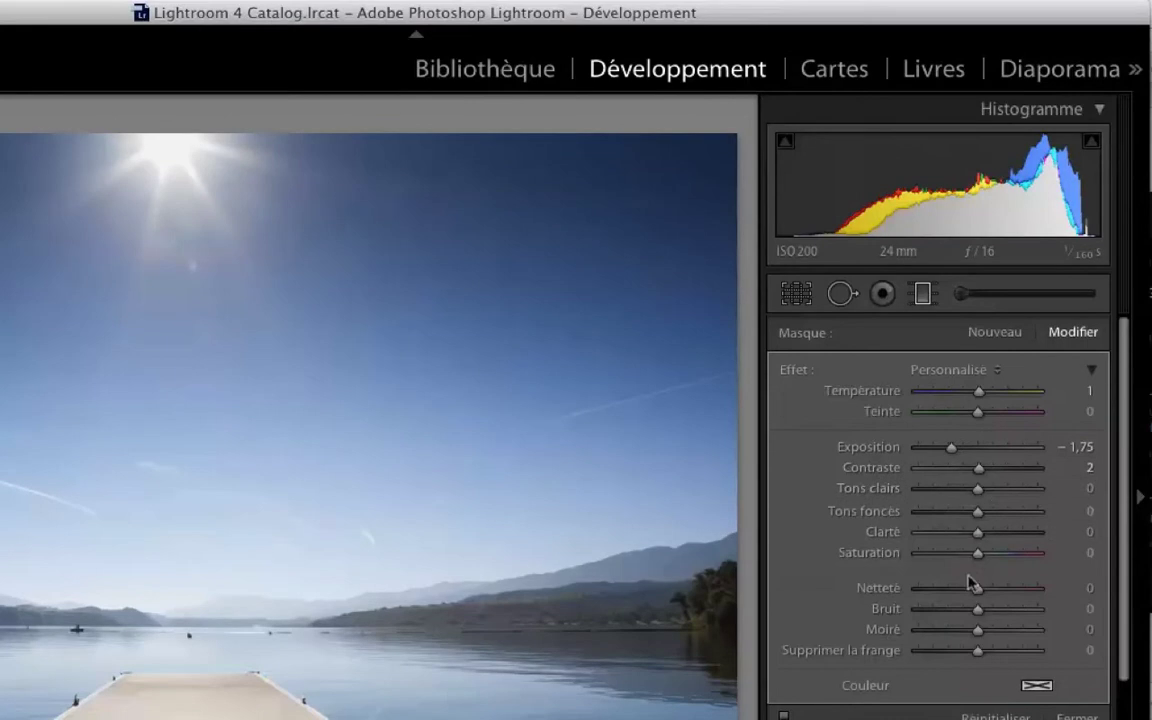
pyautogui.moveTo(978, 532); pyautogui.dragTo(1002, 532)
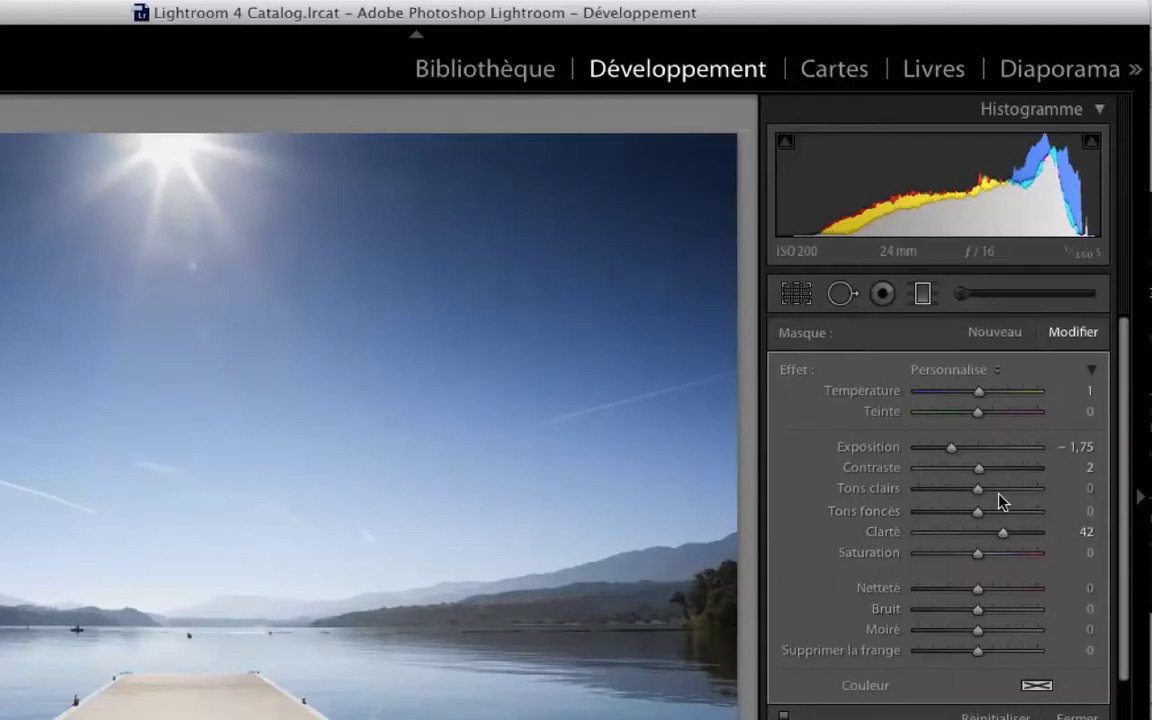
pyautogui.moveTo(978, 468); pyautogui.dragTo(996, 466)
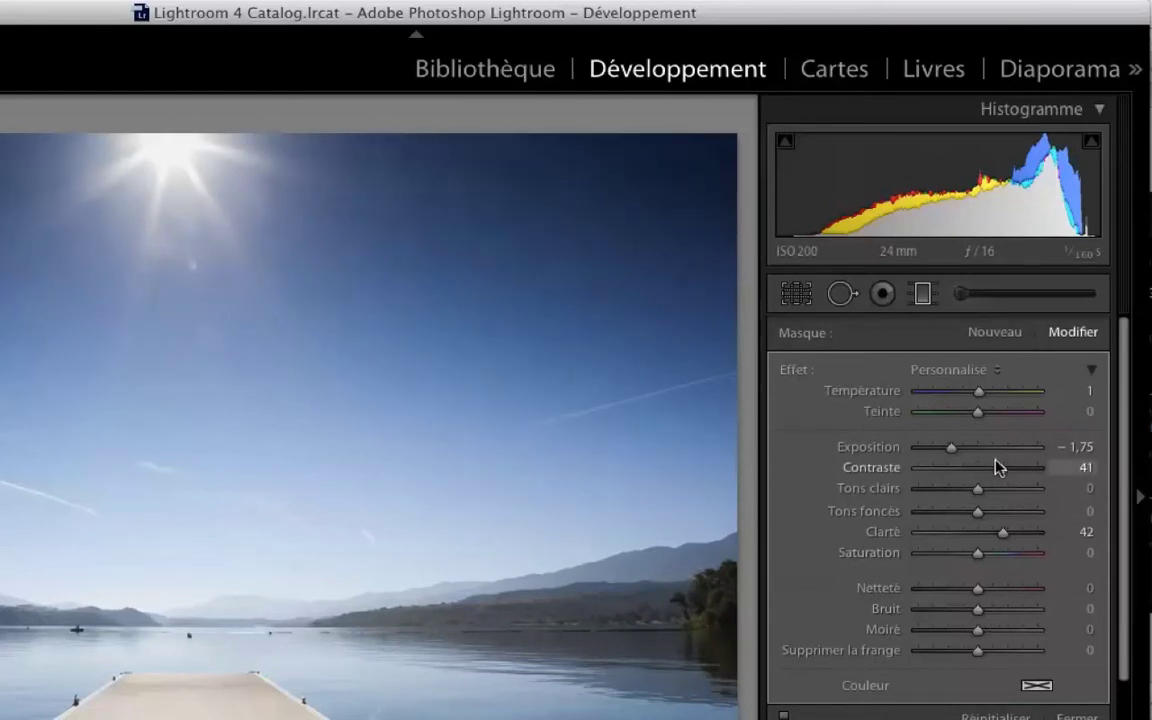
pyautogui.moveTo(996, 466); pyautogui.dragTo(1013, 467)
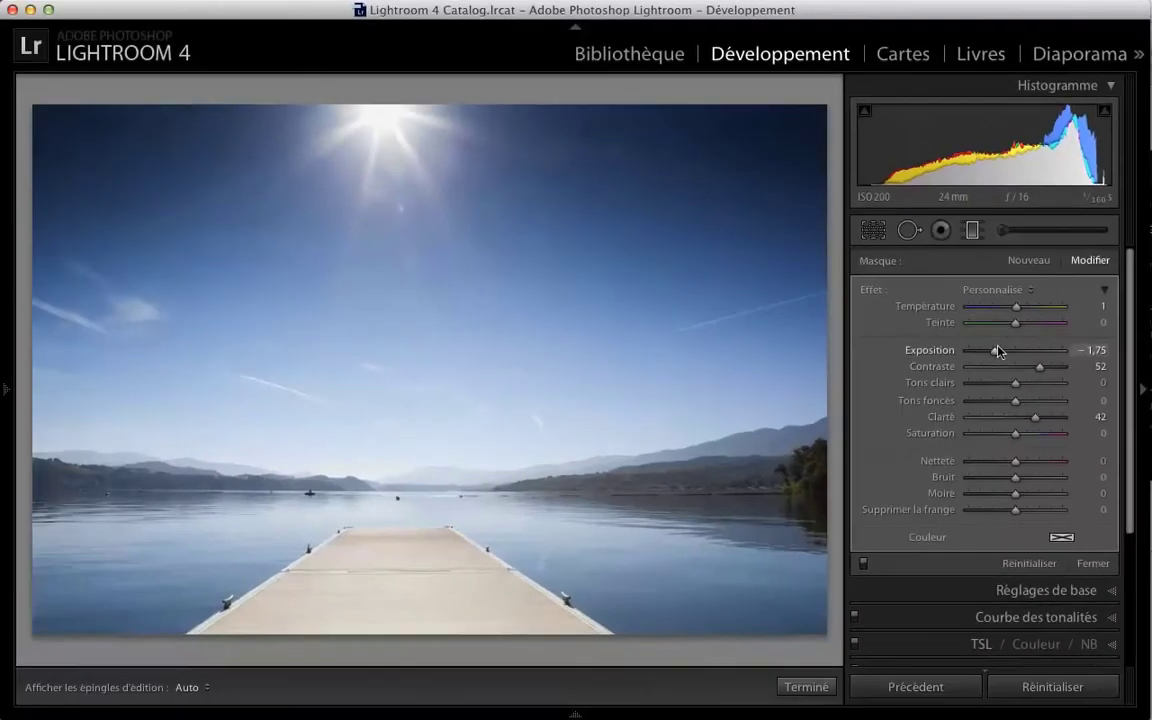
pyautogui.click(989, 386)
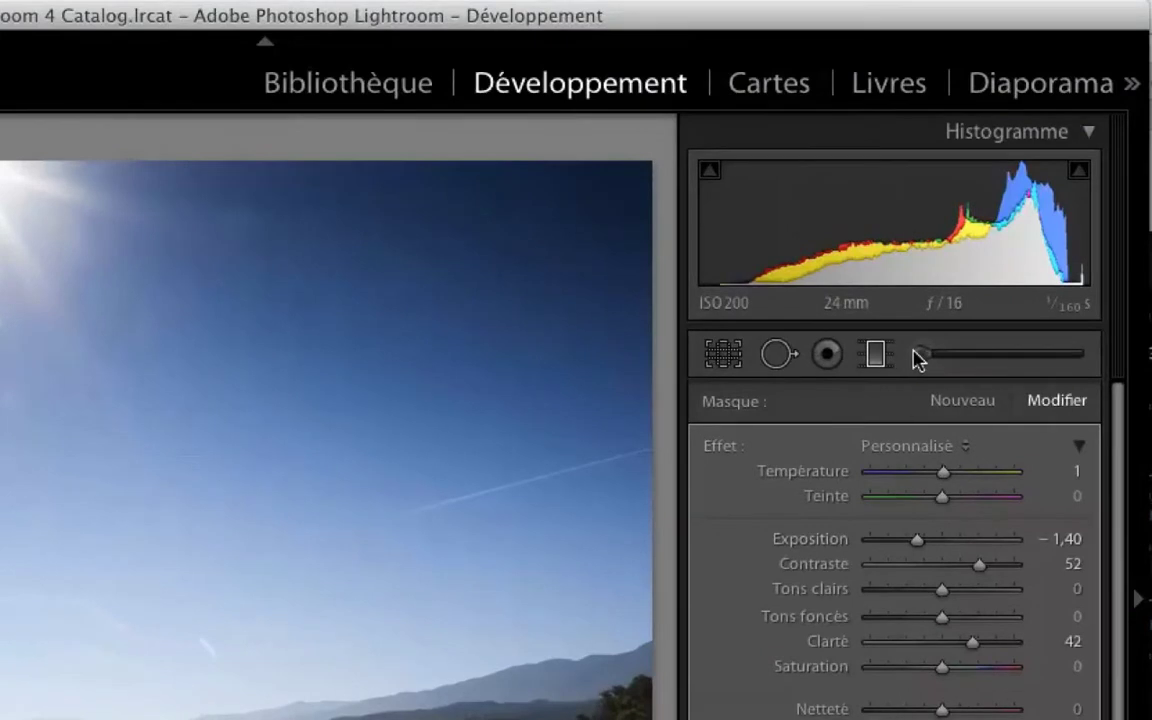
# Step: Switch to the Adjustment Brush, closing and reopening its panel for a fresh mask
pyautogui.click(918, 358)
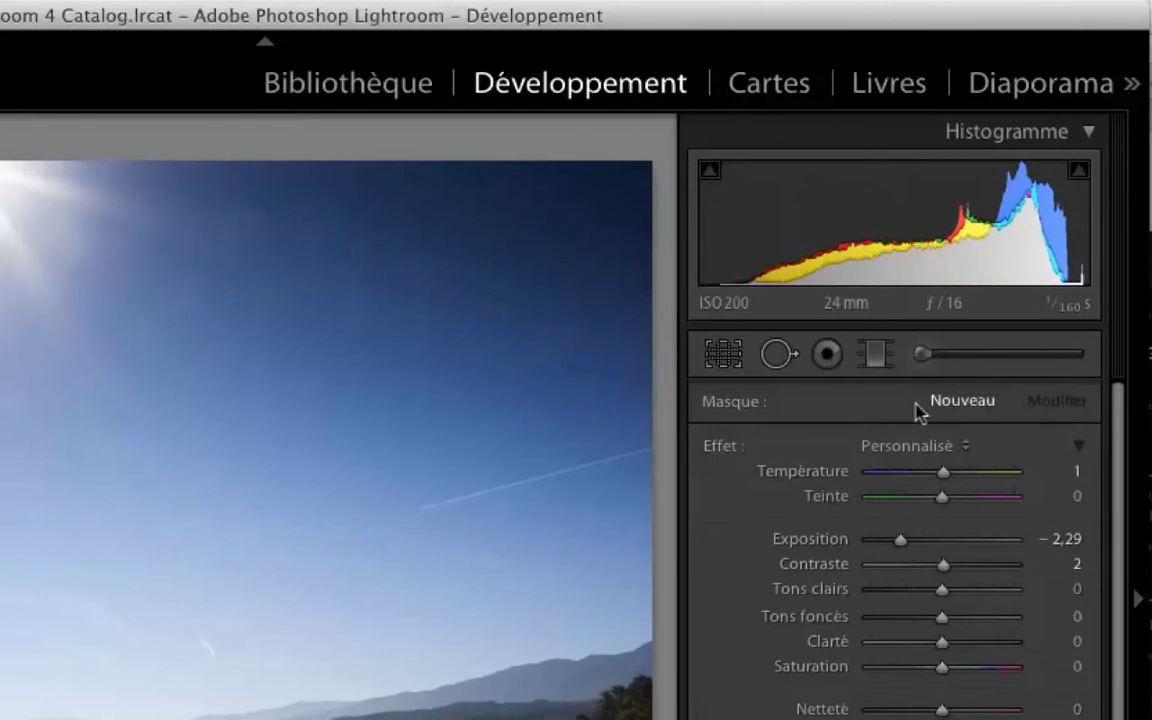
pyautogui.click(921, 356)
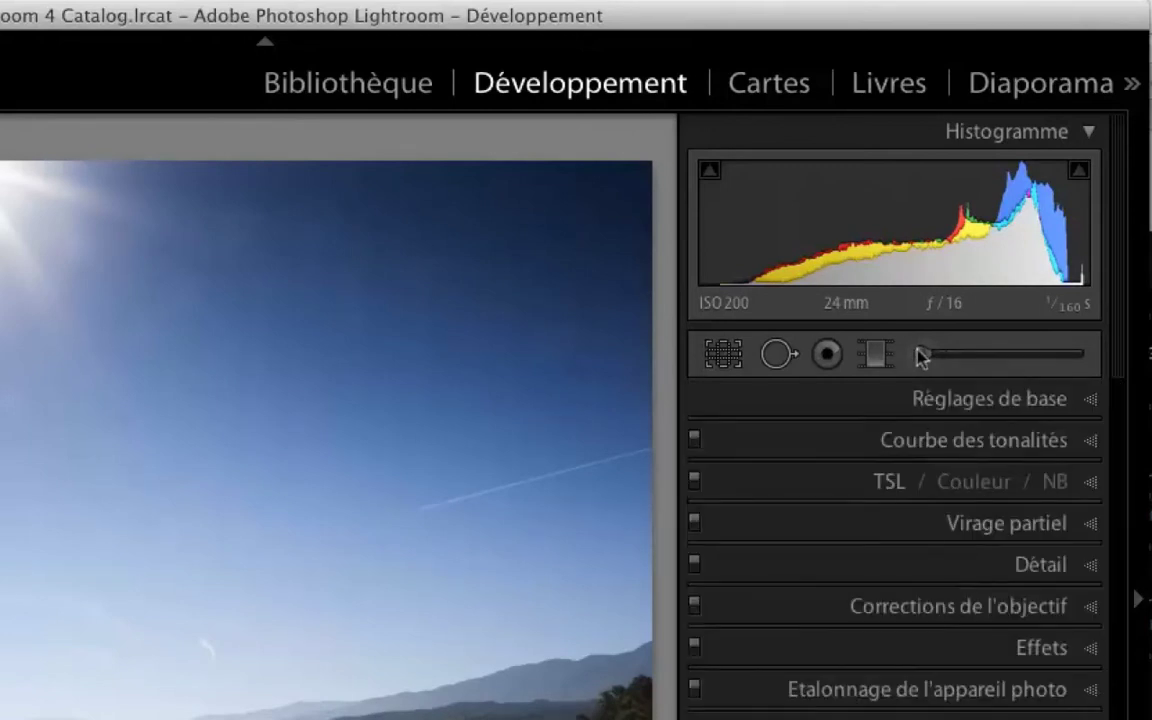
pyautogui.click(921, 356)
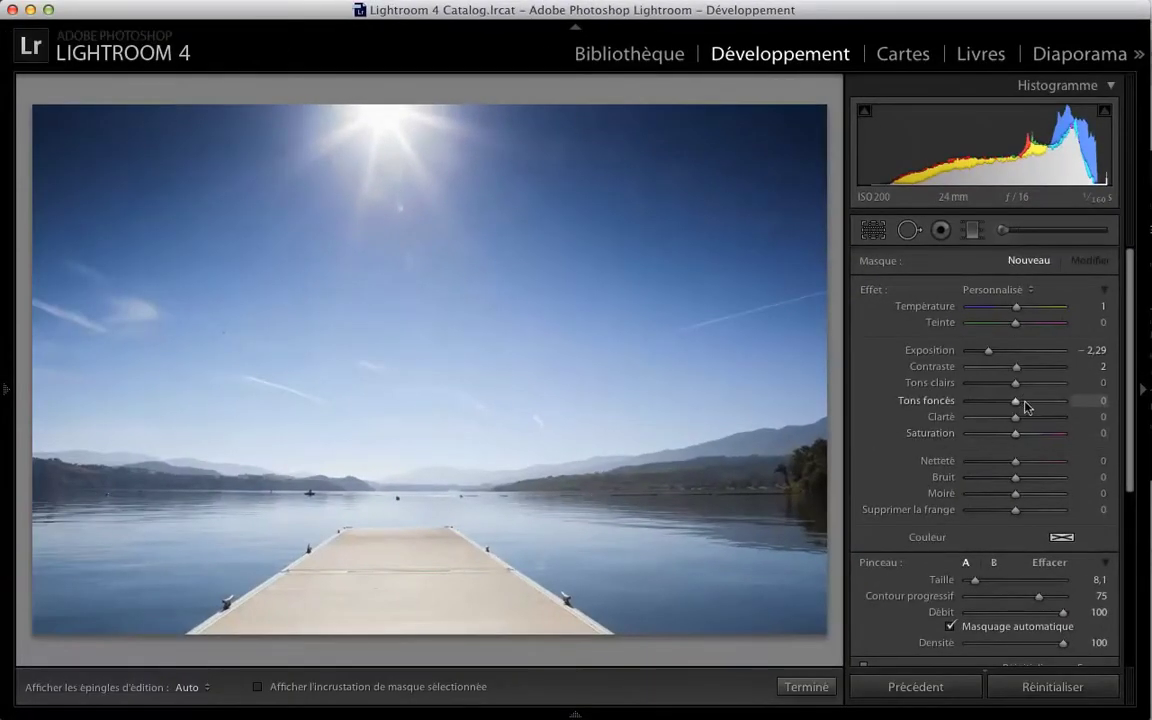
# Step: Reset the brush Exposition, then set it to −1,76 with Température 32
pyautogui.click(1015, 350)
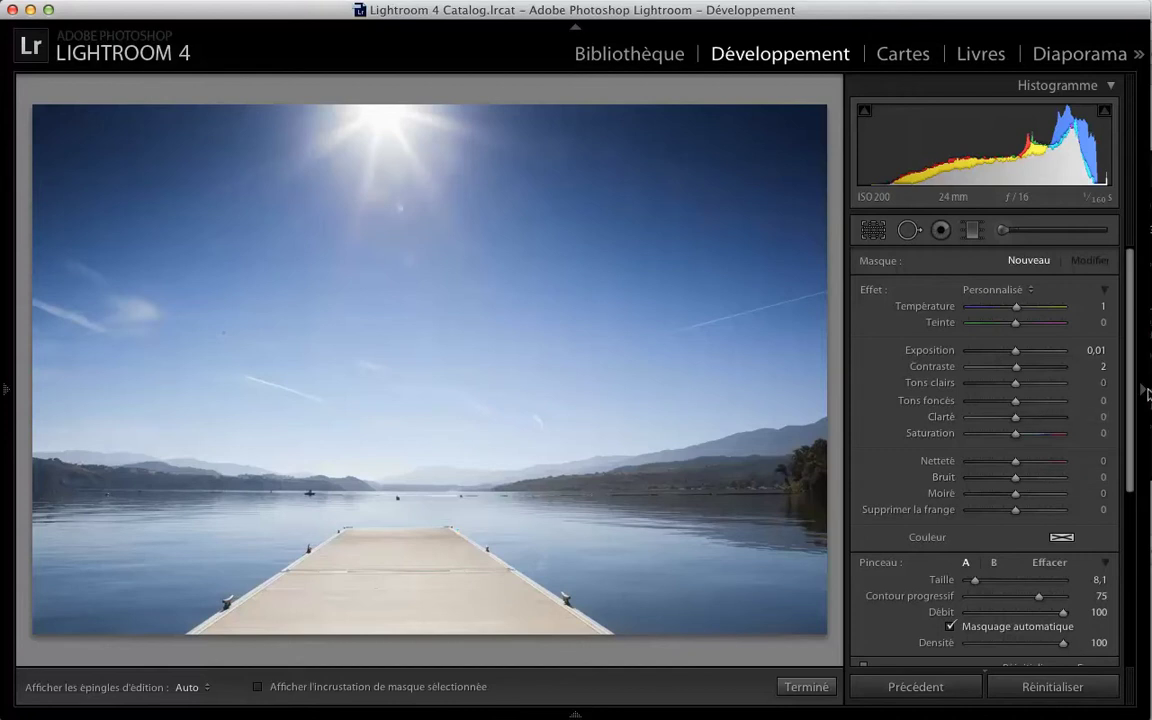
pyautogui.moveTo(1013, 351)
pyautogui.mouseDown()
pyautogui.moveTo(993, 349)
pyautogui.moveTo(1022, 307)
pyautogui.mouseUp()
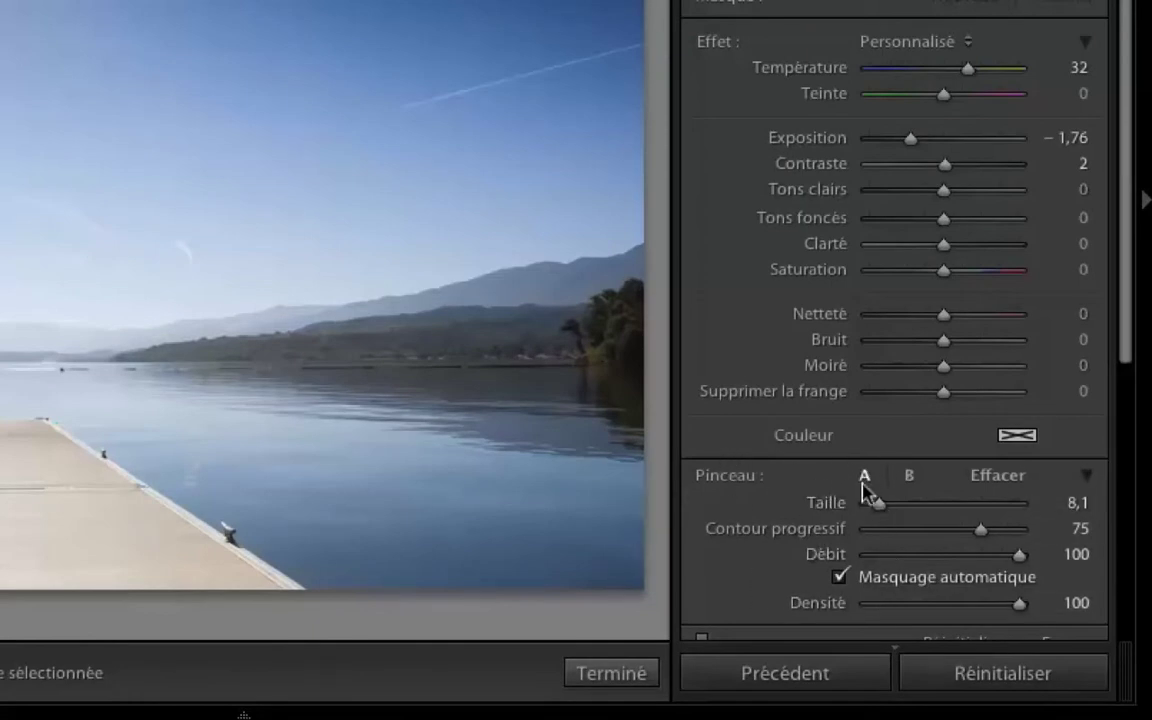
# Step: Set brush A to size 10,0 and Débit 88, with Masquage automatique enabled
pyautogui.click(862, 474)
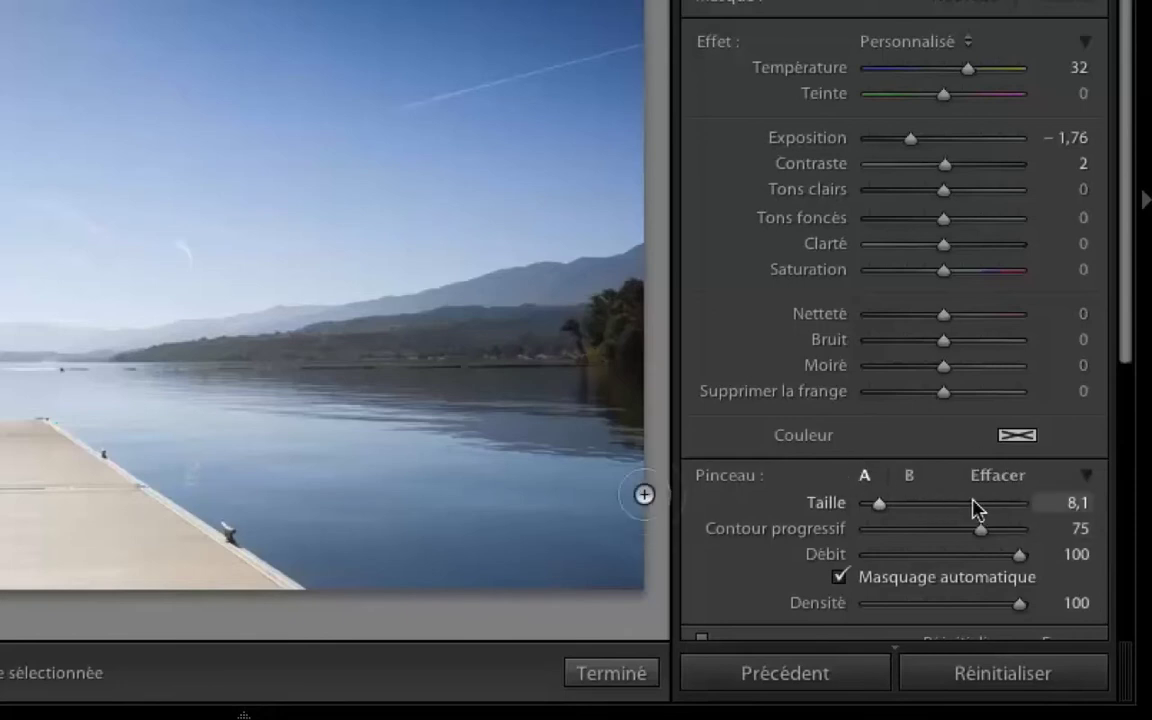
pyautogui.moveTo(872, 503); pyautogui.dragTo(883, 502)
pyautogui.moveTo(505, 462); pyautogui.dragTo(5, 470)
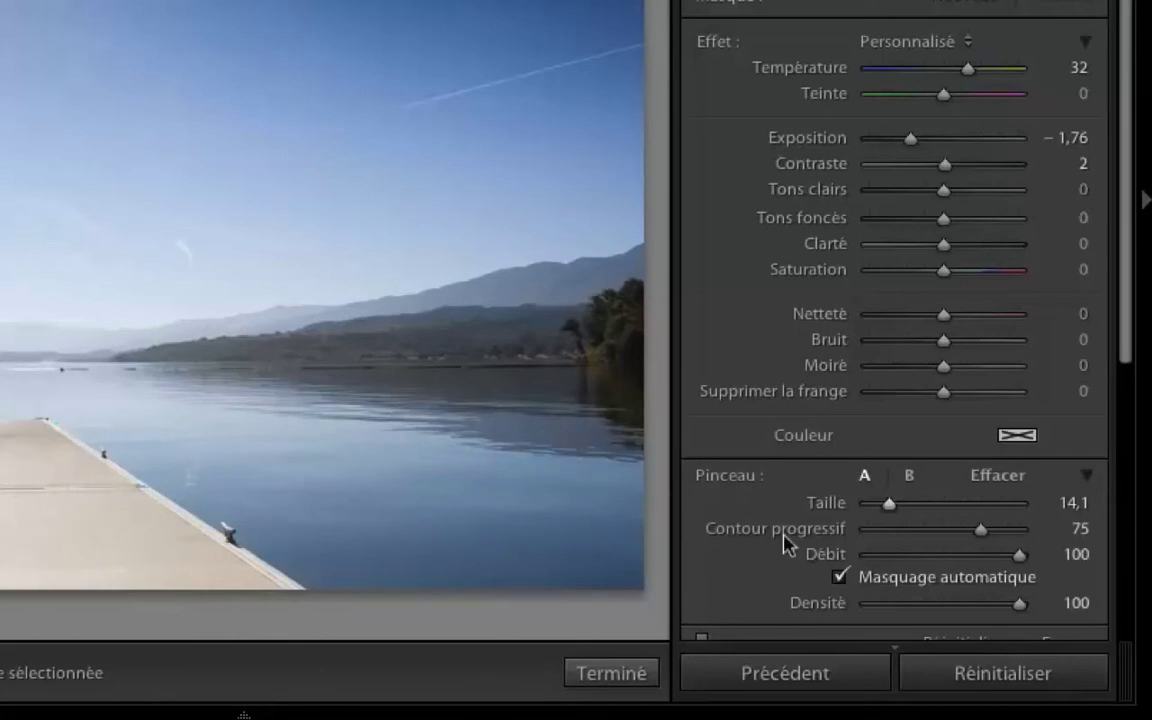
pyautogui.moveTo(878, 503); pyautogui.dragTo(875, 503)
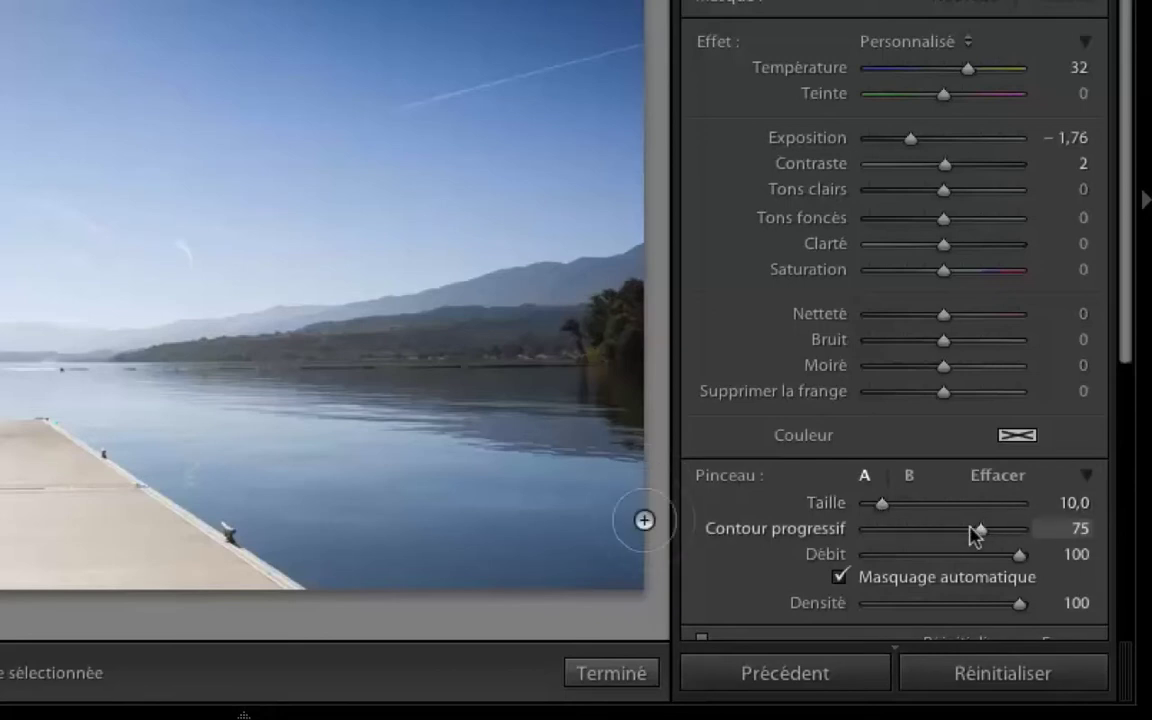
pyautogui.moveTo(1017, 554); pyautogui.dragTo(998, 556)
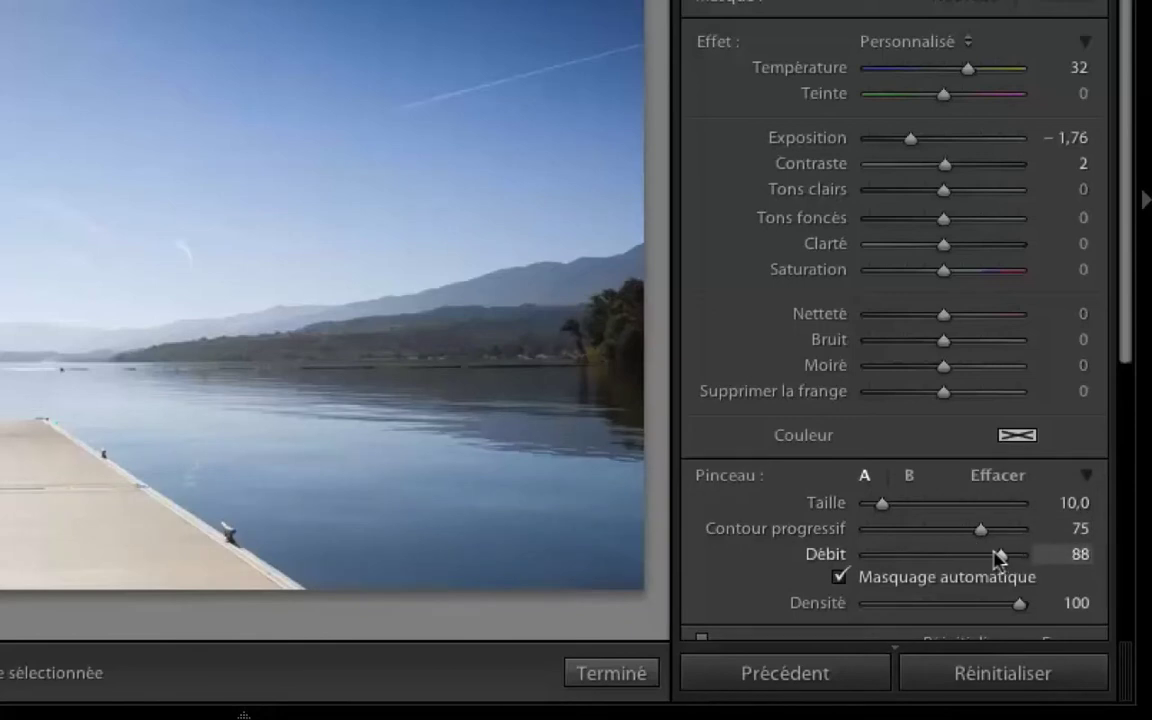
pyautogui.click(840, 577)
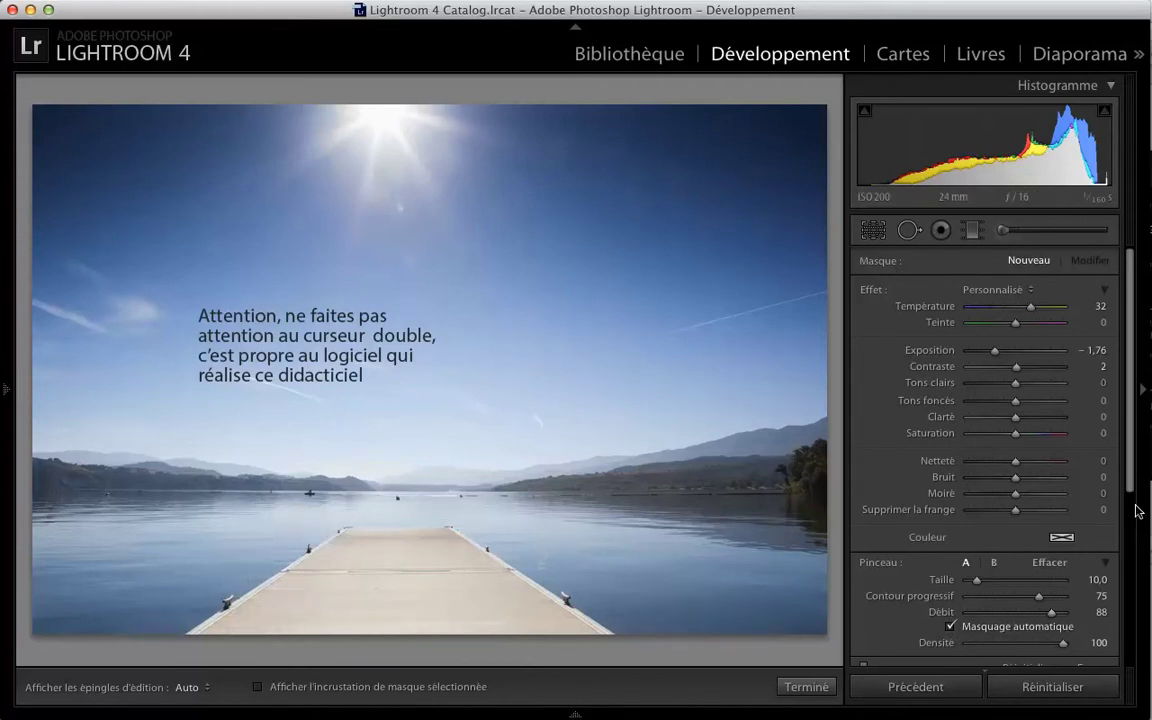
# Step: Paint the warm, darker brush adjustment over the entire pier with edit pins hidden
pyautogui.scroll(-2, 1127, 484)
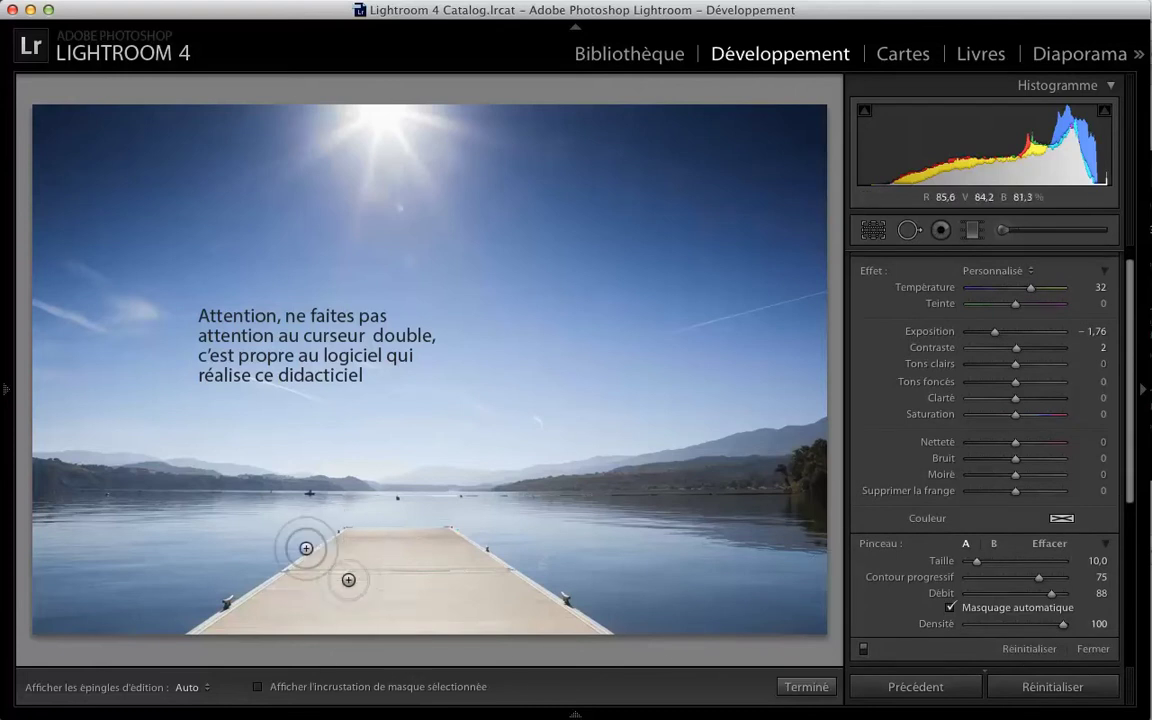
pyautogui.press('h')
pyautogui.moveTo(236, 572)
pyautogui.mouseDown()
pyautogui.moveTo(321, 514)
pyautogui.moveTo(213, 596)
pyautogui.moveTo(185, 602)
pyautogui.mouseUp()
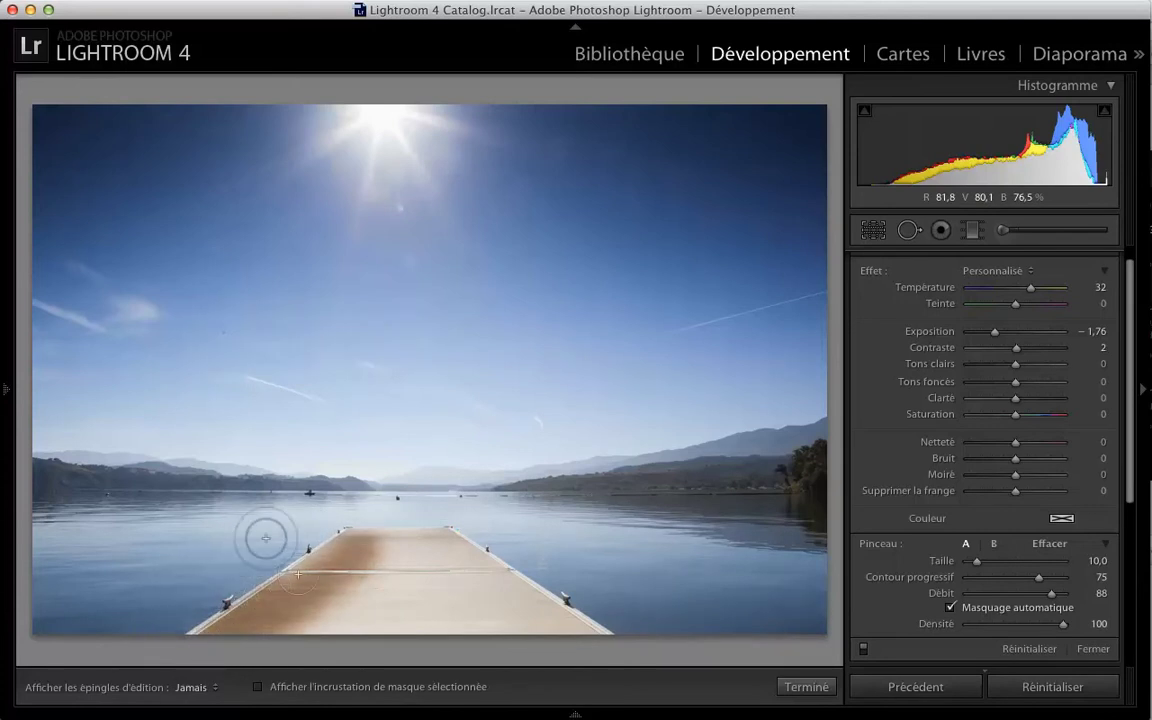
pyautogui.moveTo(295, 522)
pyautogui.mouseDown()
pyautogui.moveTo(321, 506)
pyautogui.moveTo(410, 508)
pyautogui.moveTo(427, 530)
pyautogui.moveTo(556, 602)
pyautogui.mouseUp()
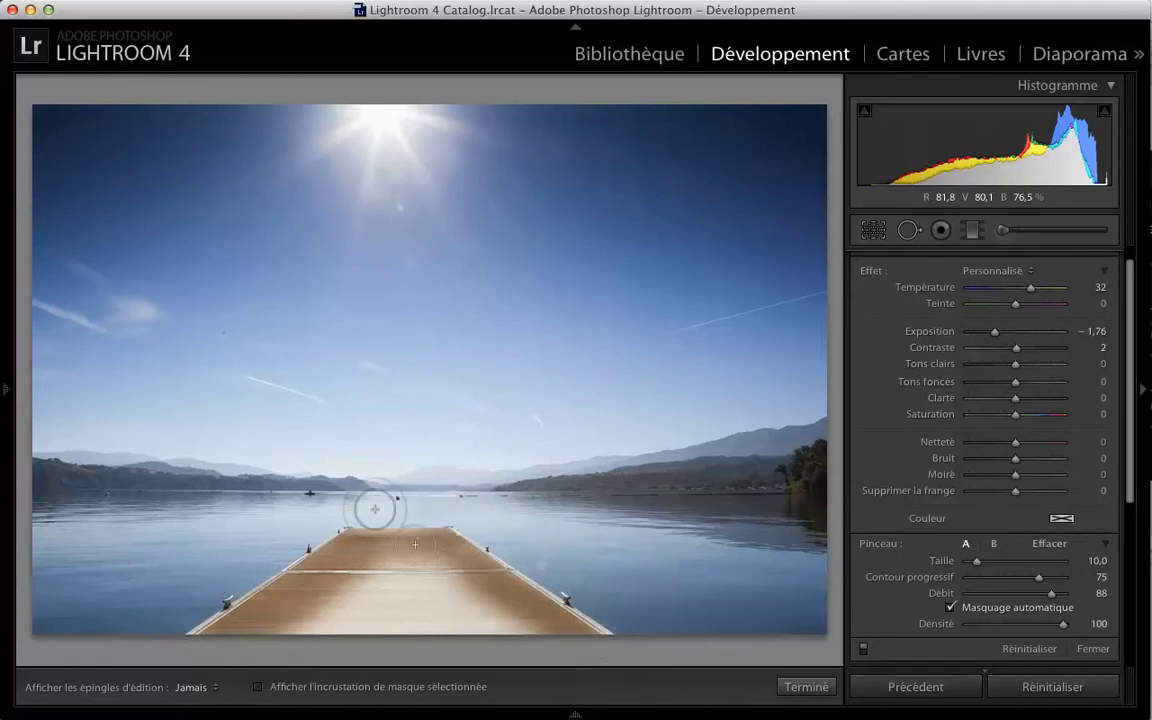
pyautogui.moveTo(359, 557)
pyautogui.mouseDown()
pyautogui.moveTo(399, 548)
pyautogui.moveTo(275, 553)
pyautogui.moveTo(445, 560)
pyautogui.moveTo(392, 611)
pyautogui.moveTo(226, 582)
pyautogui.moveTo(458, 591)
pyautogui.moveTo(547, 628)
pyautogui.moveTo(268, 631)
pyautogui.mouseUp()
pyautogui.press('h')
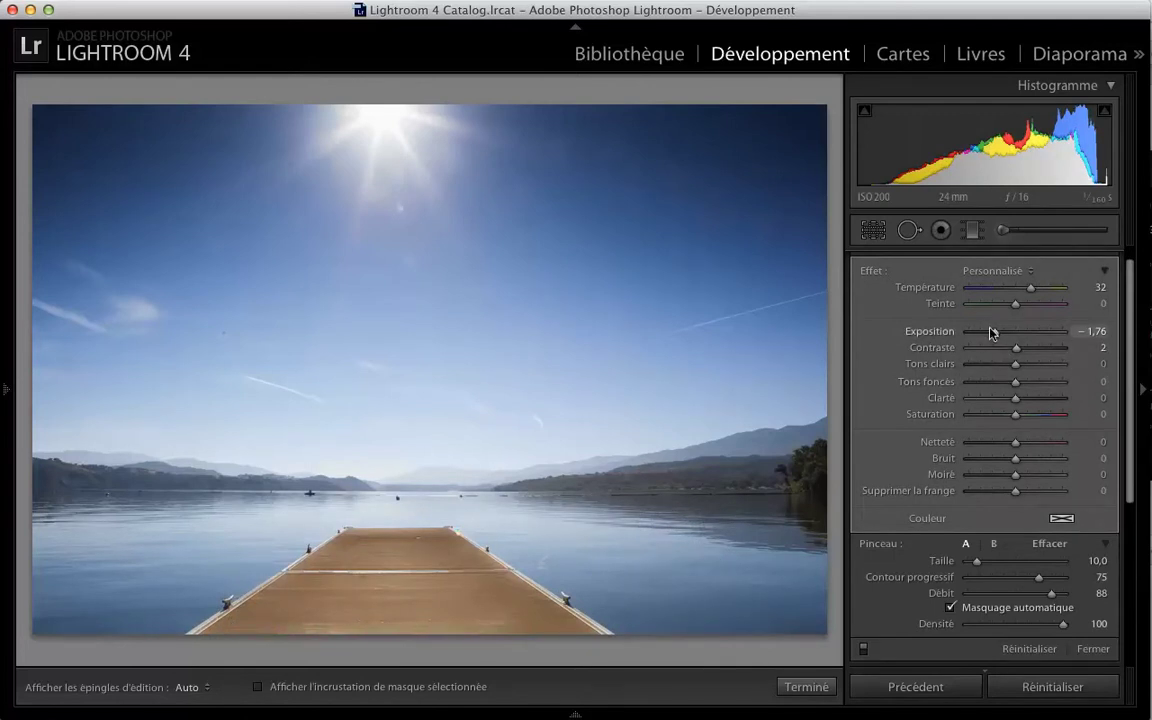
# Step: Lighten the pier adjustment to Exposition −0,92, Contraste 24, Température 45, toggling it to compare
pyautogui.moveTo(997, 332); pyautogui.dragTo(1002, 332)
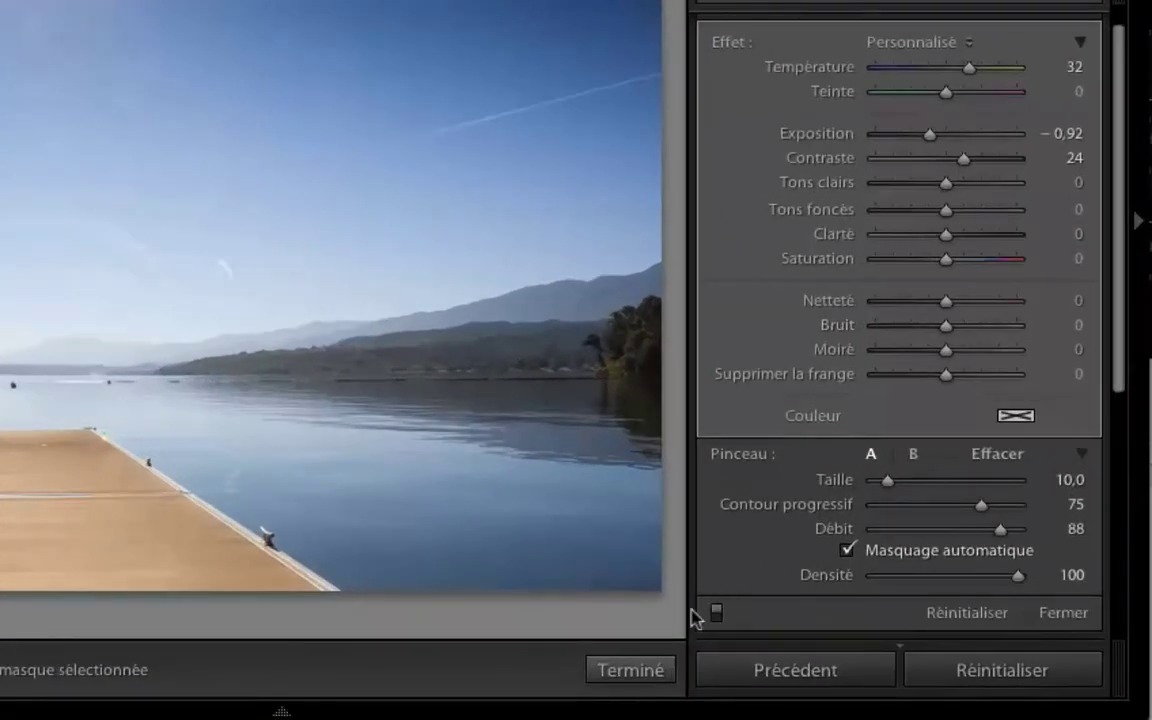
pyautogui.click(716, 612)
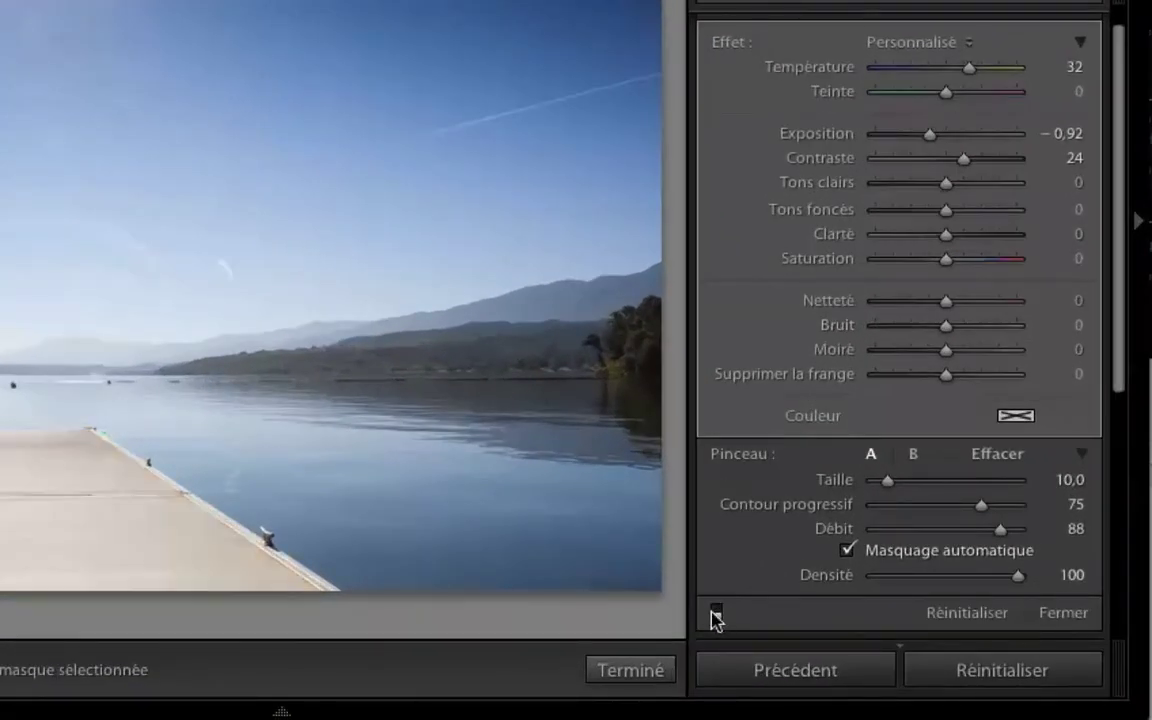
pyautogui.click(716, 612)
pyautogui.click(716, 612)
pyautogui.click(716, 612)
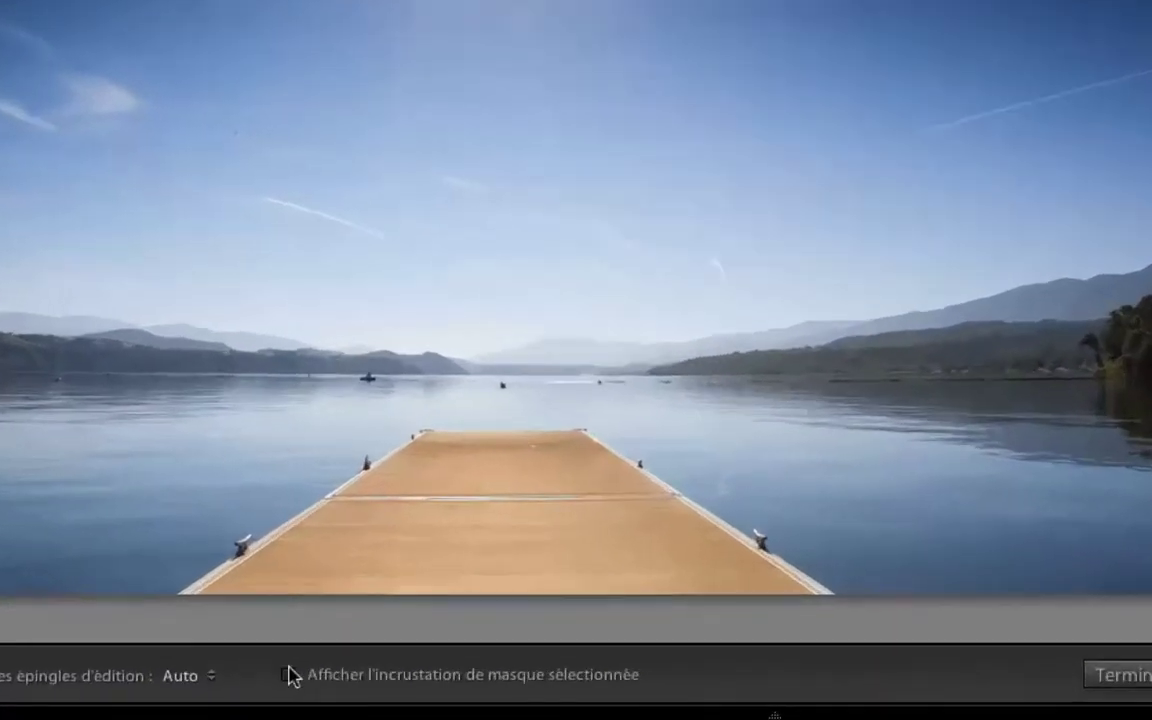
# Step: Show the brush mask as a red overlay
pyautogui.click(288, 675)
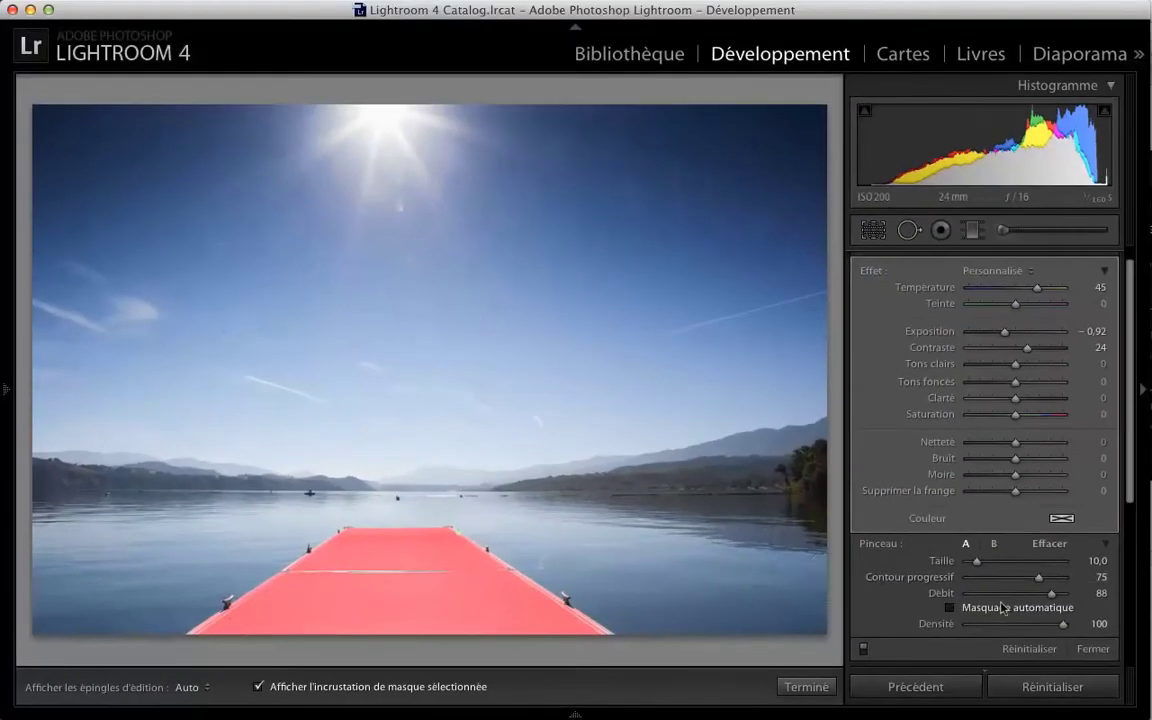
pyautogui.press('h')
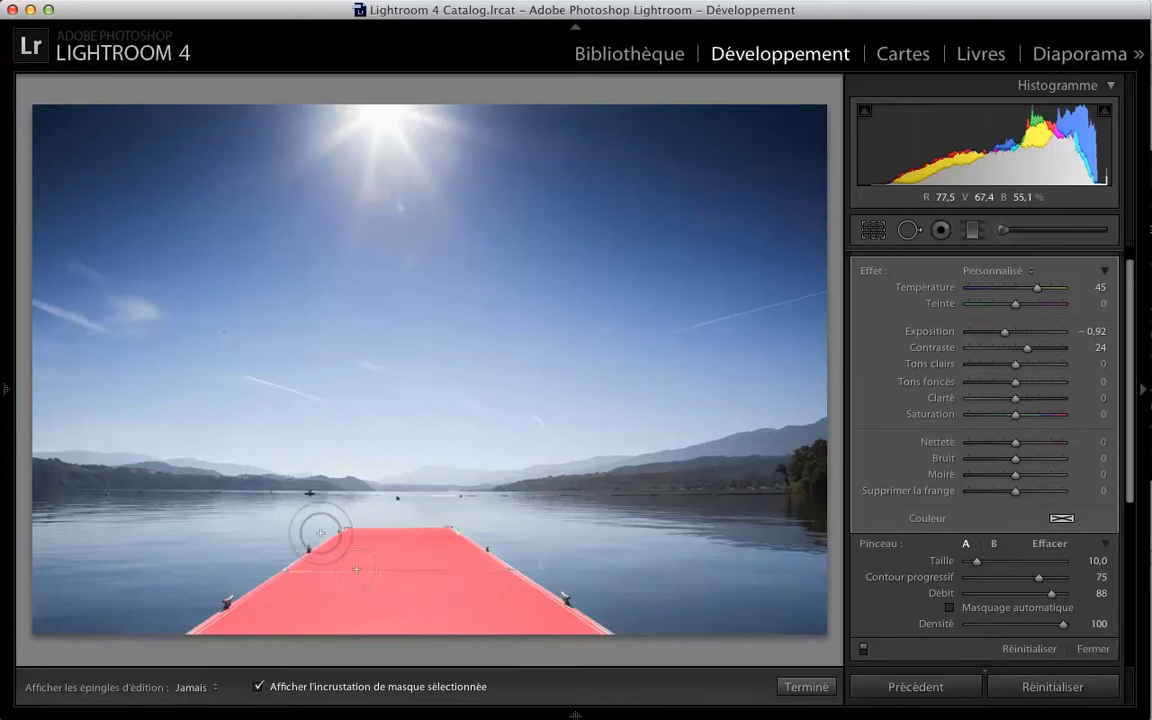
pyautogui.press('h')
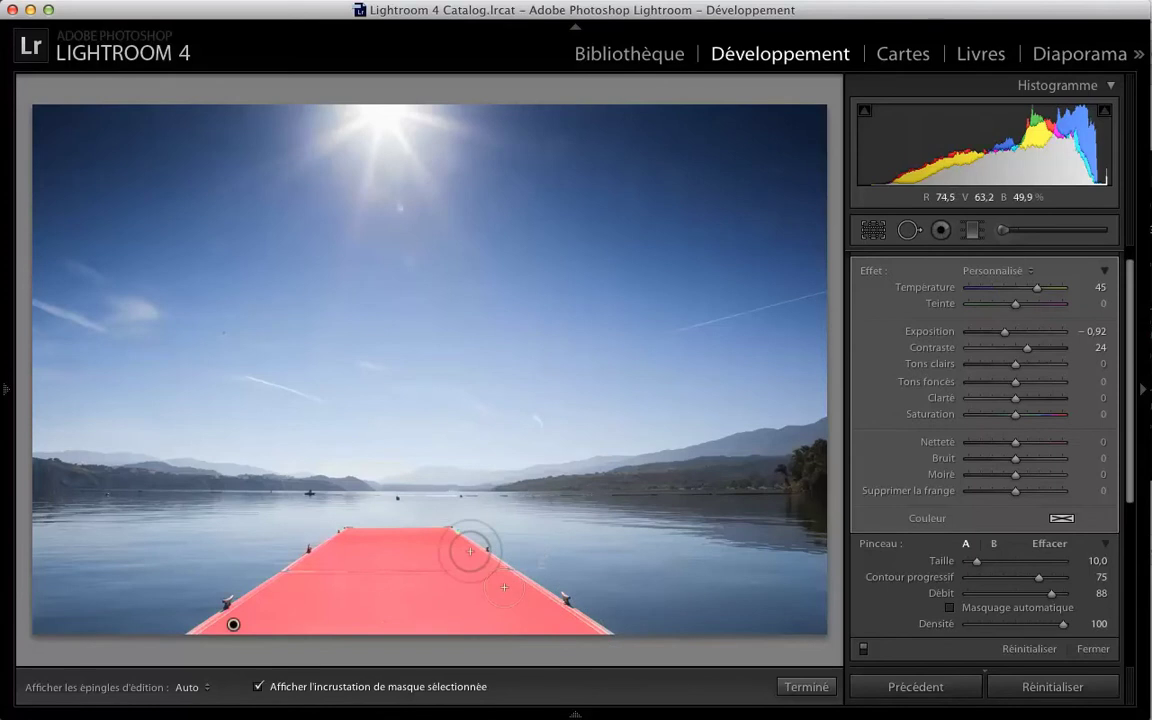
# Step: Paint a stray patch on the water right of the pier, then toggle the overlay off and on
pyautogui.press('h')
pyautogui.click(574, 580)
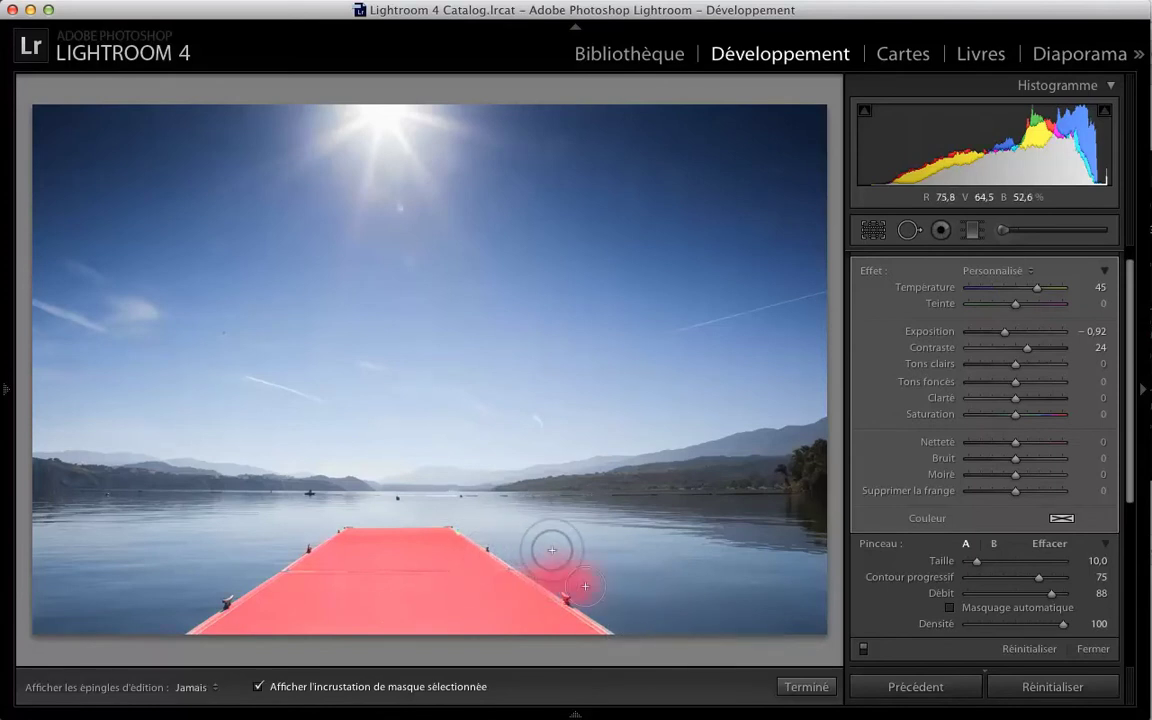
pyautogui.press('h')
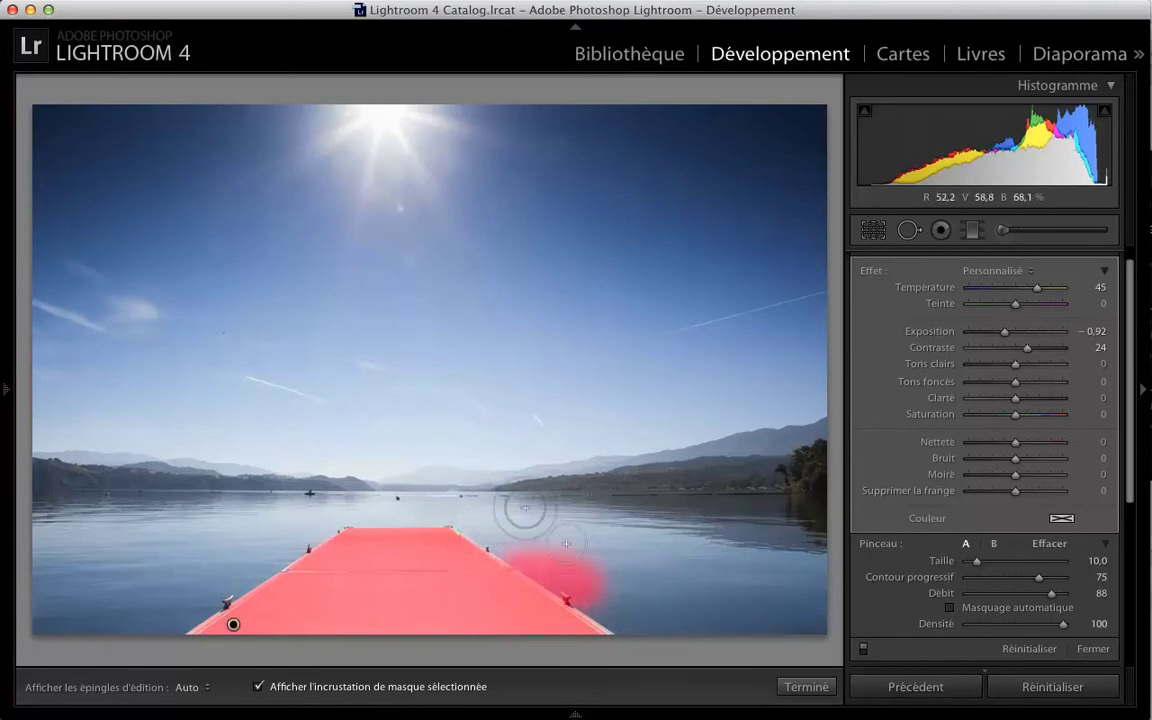
pyautogui.click(294, 687)
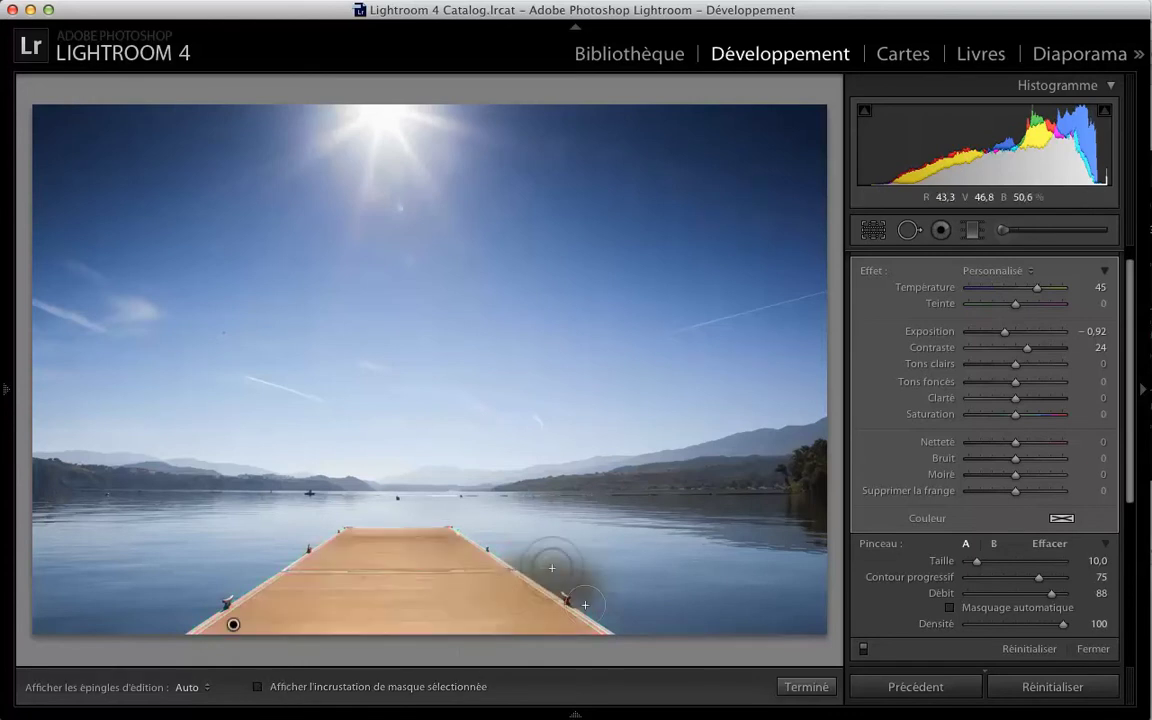
pyautogui.click(258, 687)
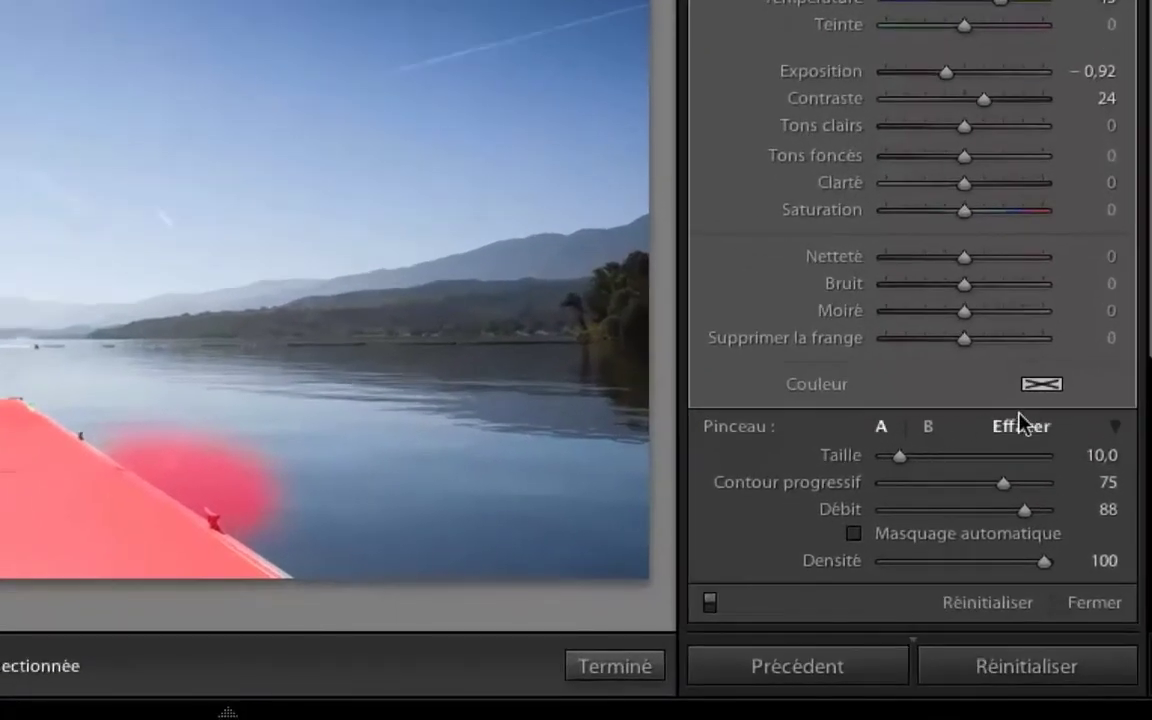
# Step: Erase the stray mask patch beside the pier and hide the mask overlay
pyautogui.click(1018, 426)
pyautogui.moveTo(159, 401)
pyautogui.mouseDown()
pyautogui.moveTo(229, 453)
pyautogui.moveTo(162, 399)
pyautogui.moveTo(200, 401)
pyautogui.moveTo(167, 406)
pyautogui.moveTo(301, 514)
pyautogui.moveTo(93, 391)
pyautogui.moveTo(230, 497)
pyautogui.moveTo(105, 419)
pyautogui.mouseUp()
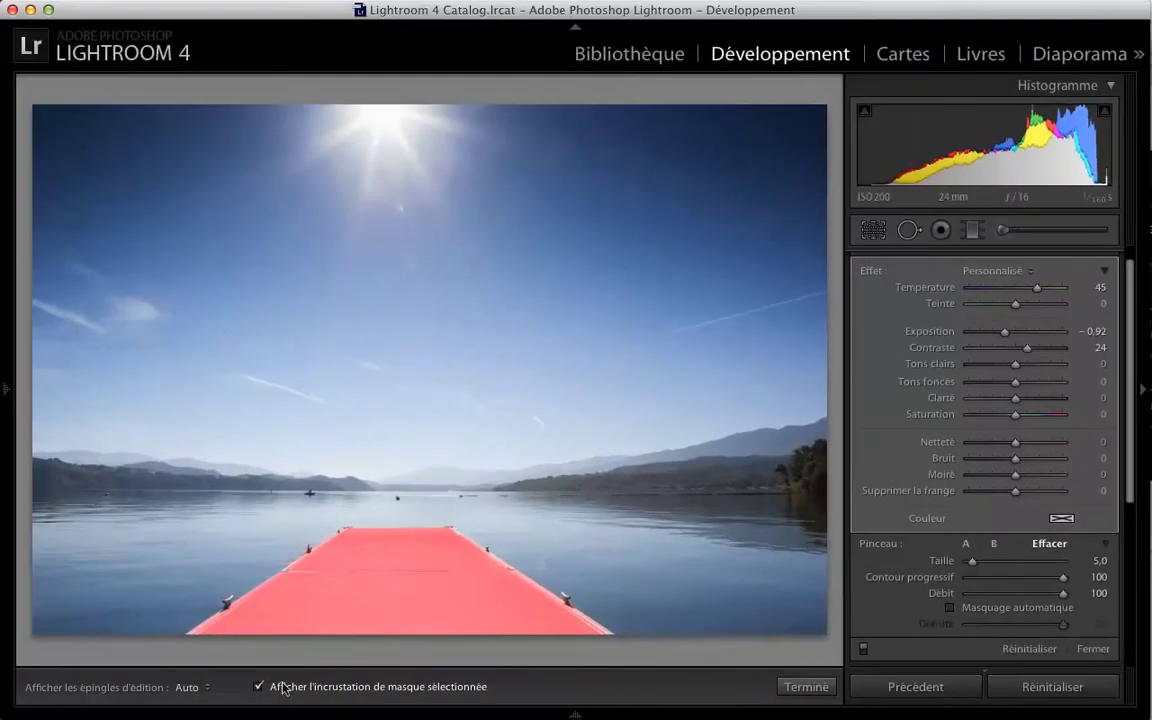
pyautogui.click(262, 686)
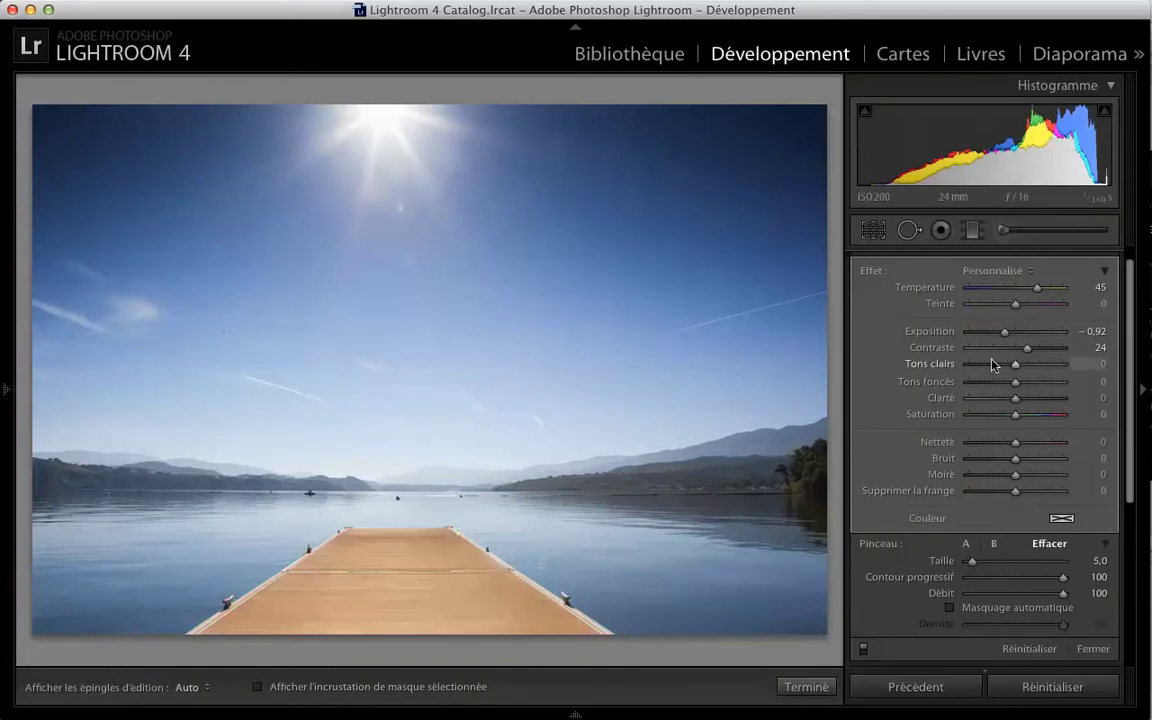
# Step: Raise the pier adjustment's exposure to −0.50 for a lighter pier
pyautogui.moveTo(1005, 333); pyautogui.dragTo(1009, 333)
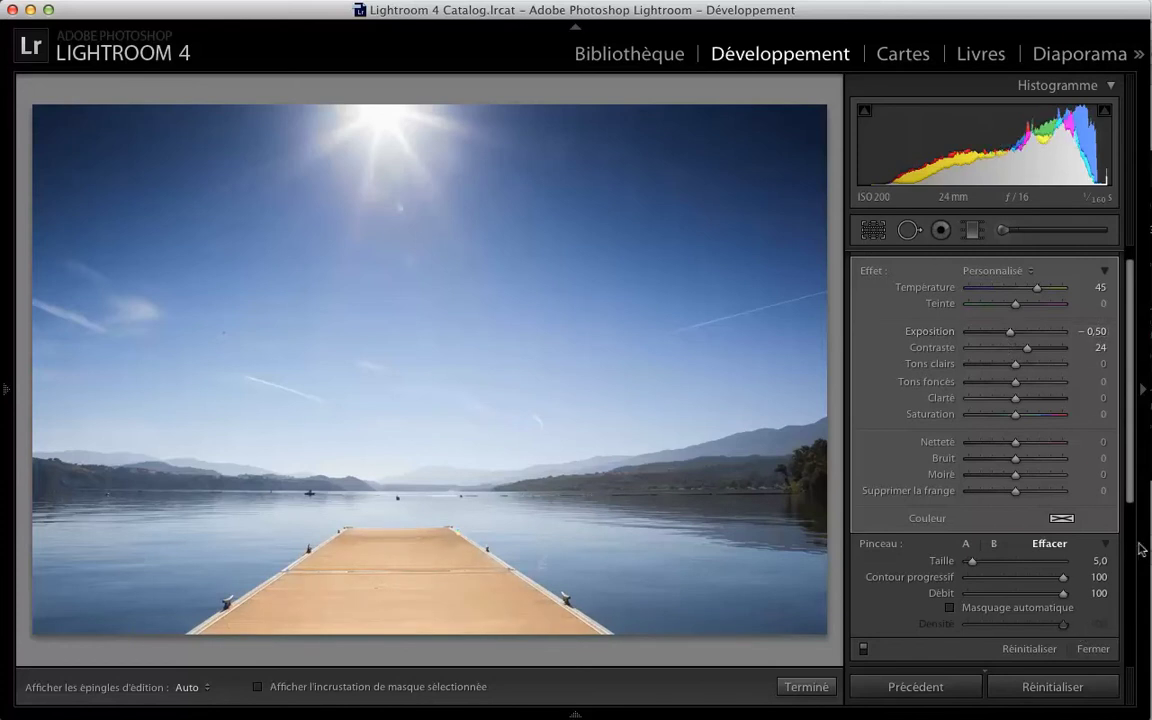
pyautogui.scroll(-2, 1131, 509)
pyautogui.moveTo(1133, 513); pyautogui.dragTo(1131, 489)
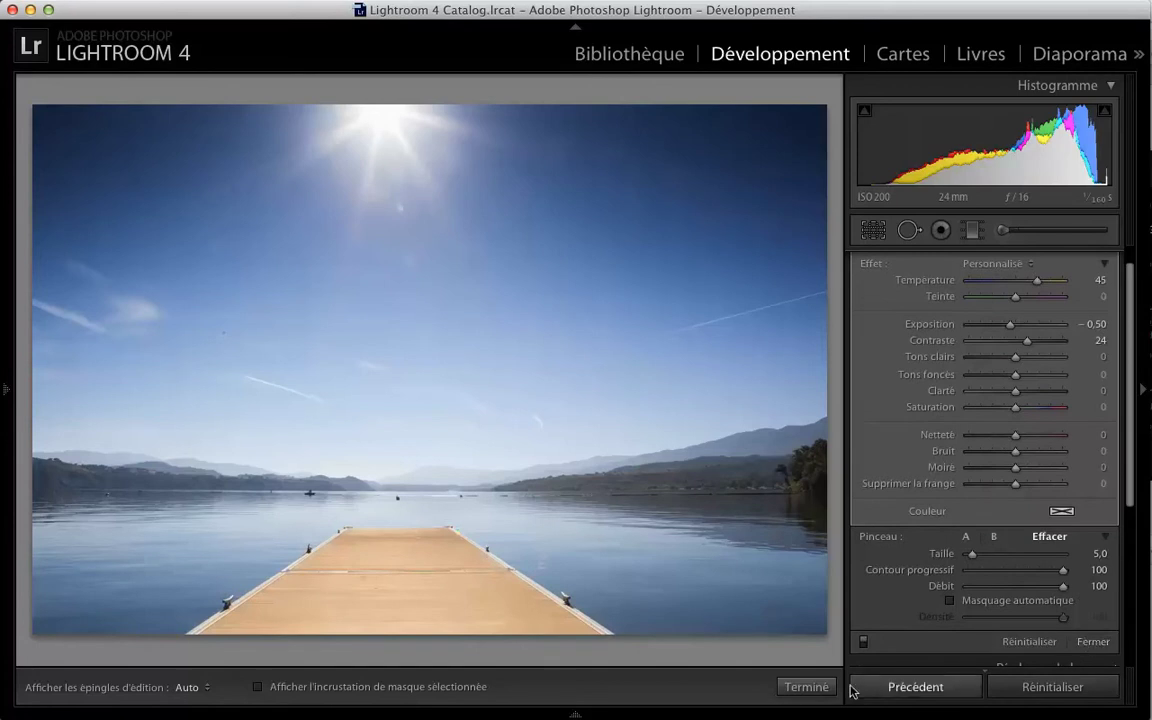
# Step: Close the adjustment brush to finish the pier edits
pyautogui.click(806, 687)
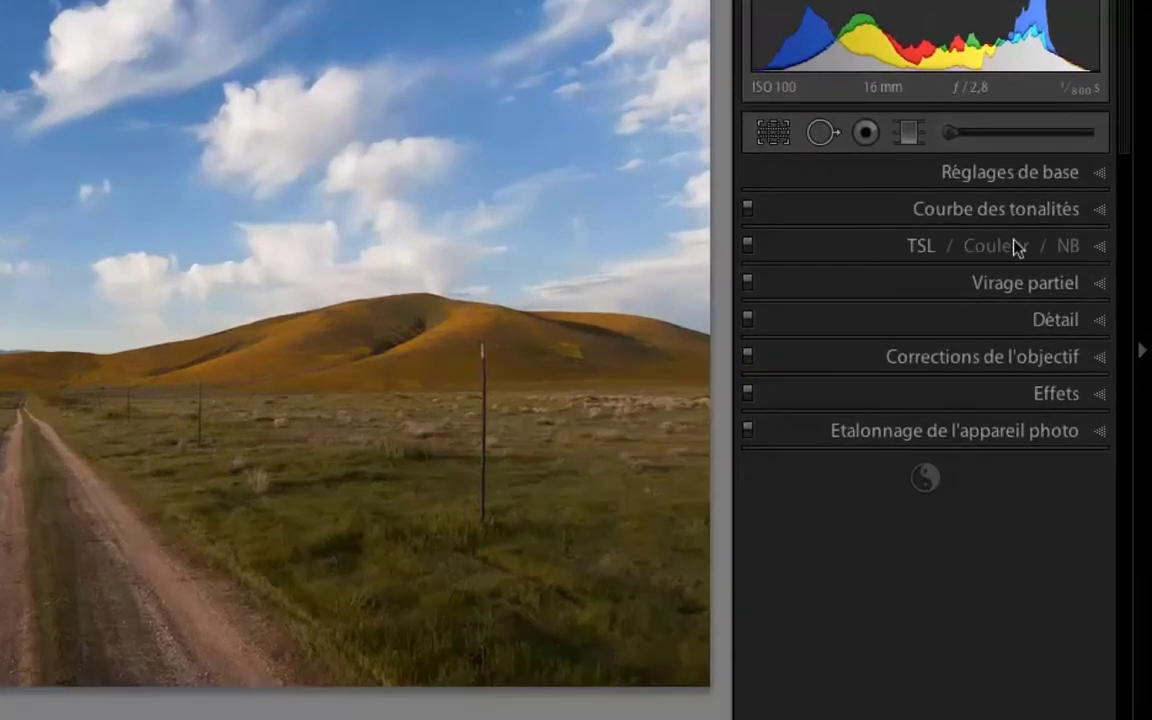
# Step: Convert the hill photo to black and white with Orange +62, Vert +63, Bleu −37
pyautogui.click(1069, 246)
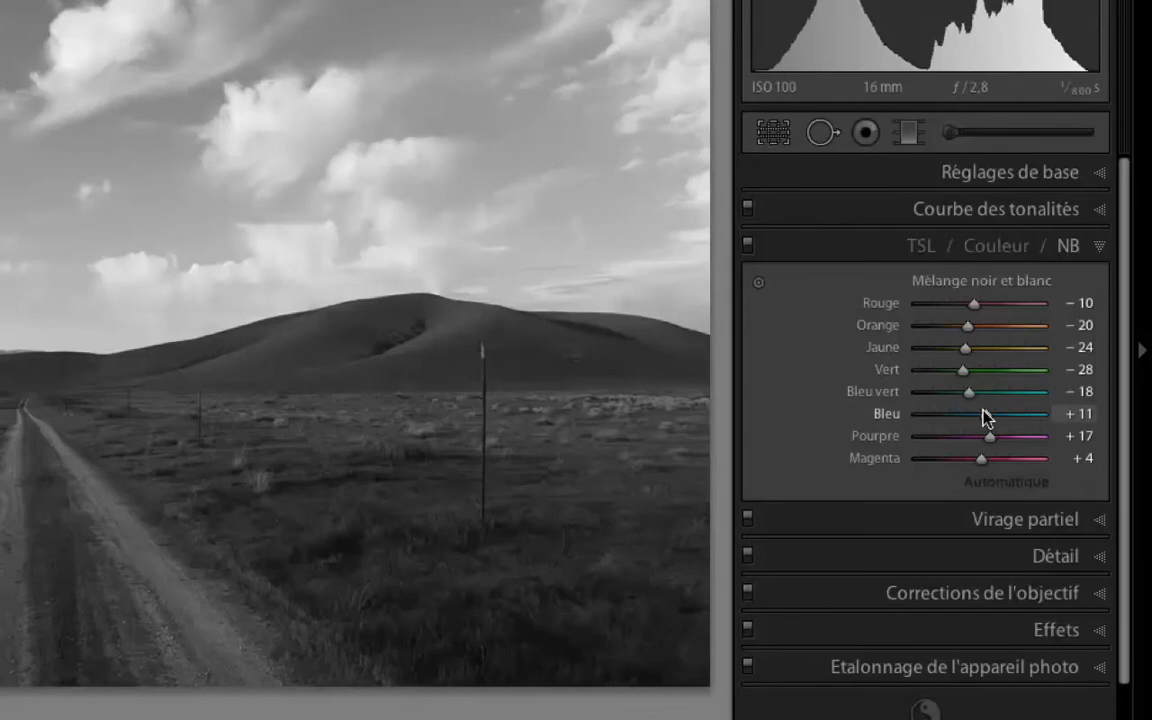
pyautogui.moveTo(983, 413); pyautogui.dragTo(954, 413)
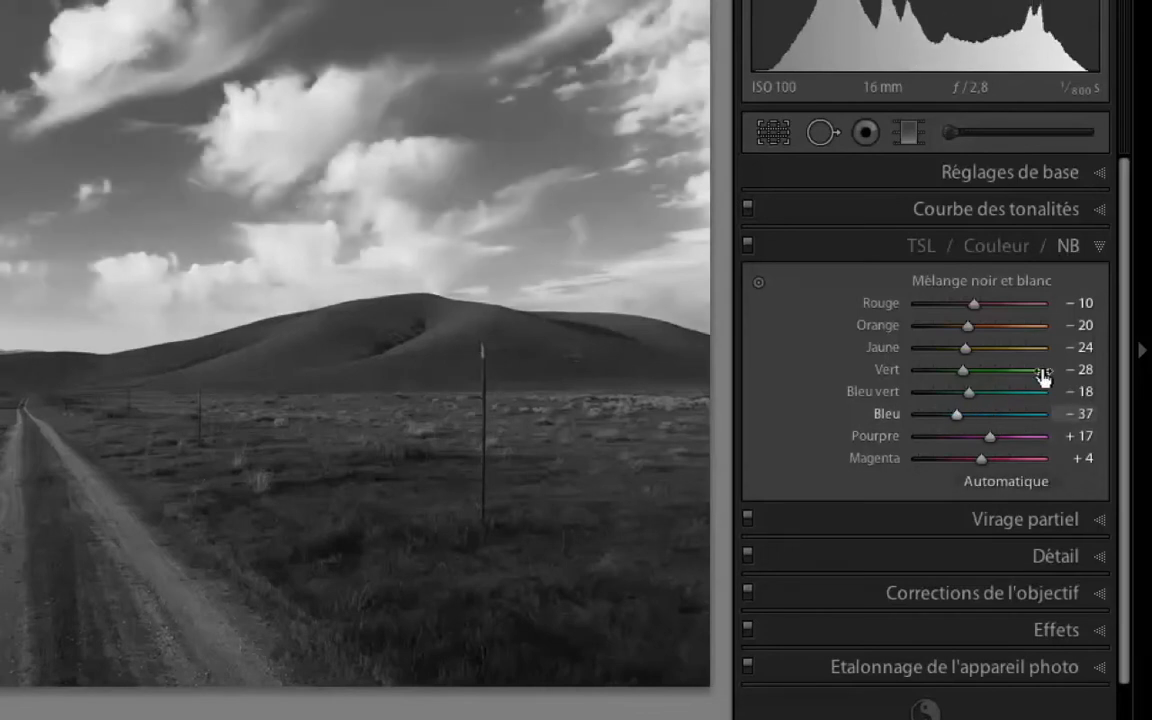
pyautogui.moveTo(968, 328)
pyautogui.mouseDown()
pyautogui.moveTo(1028, 324)
pyautogui.moveTo(1016, 327)
pyautogui.mouseUp()
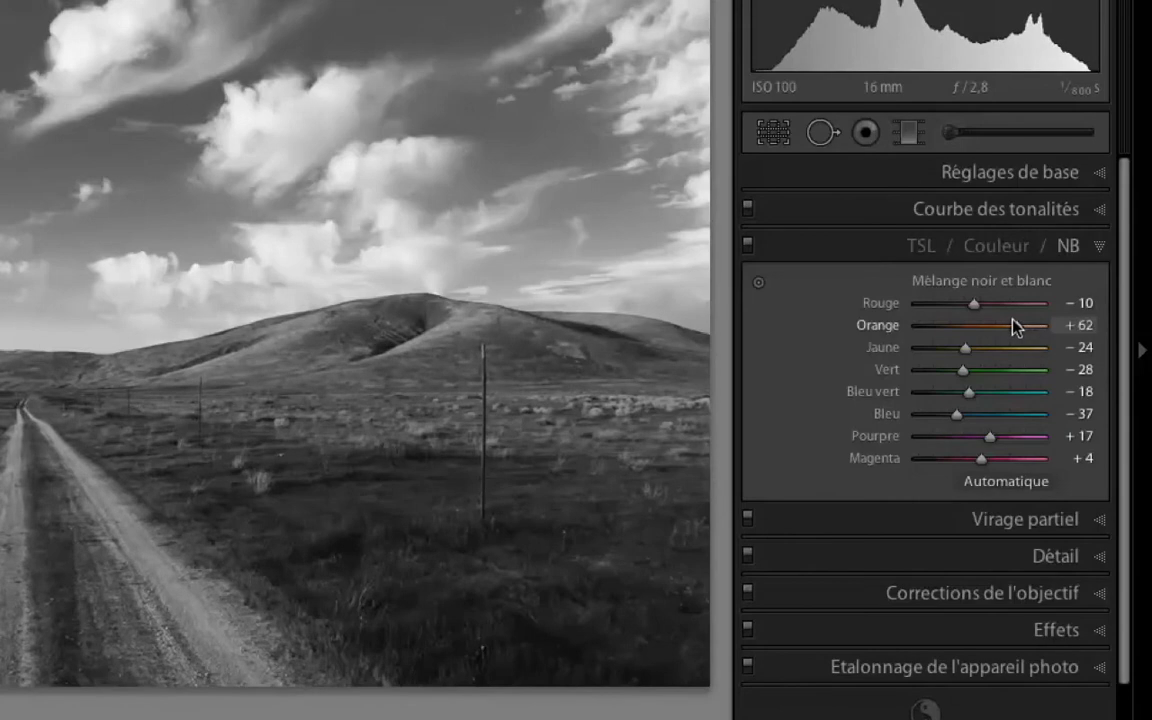
pyautogui.moveTo(964, 372); pyautogui.dragTo(1014, 369)
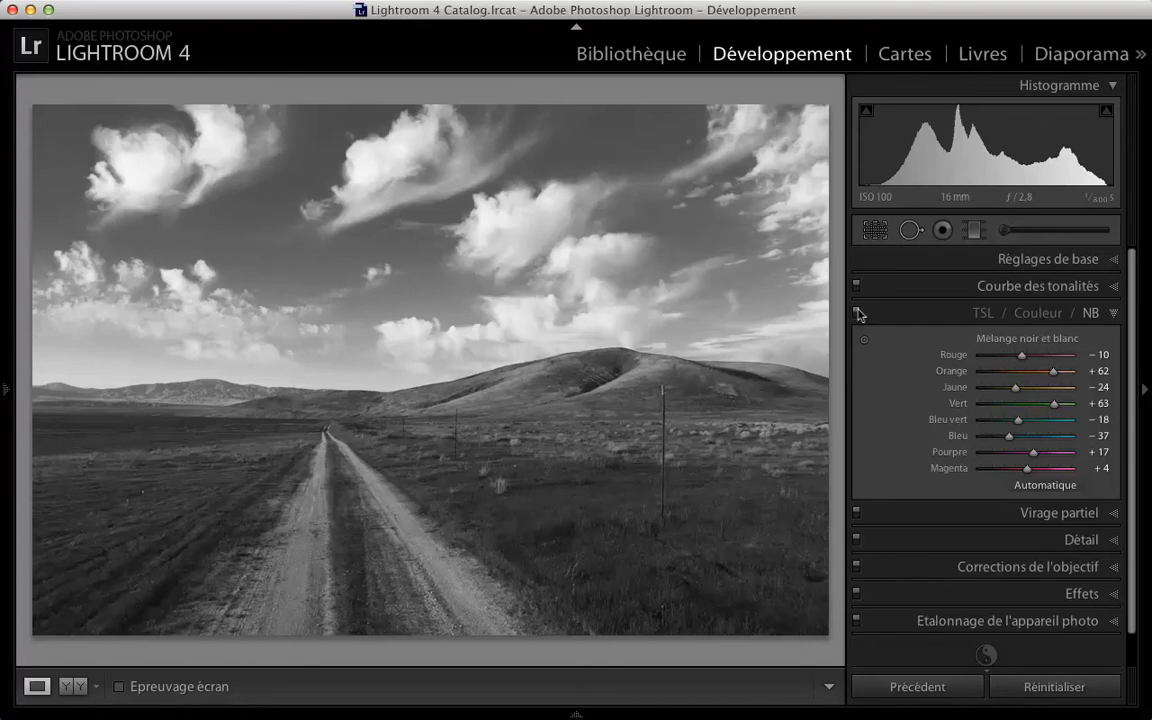
# Step: Collapse the B&W panel and activate the adjustment brush at size 8 with effects at zero
pyautogui.click(1113, 312)
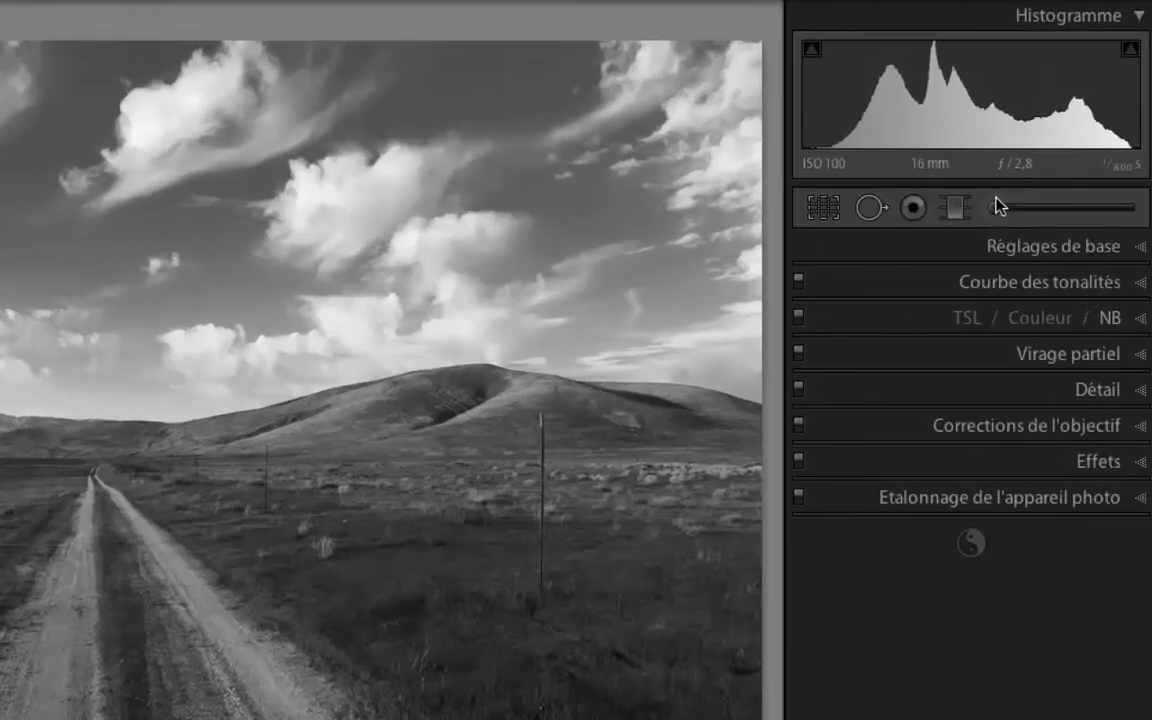
pyautogui.click(994, 207)
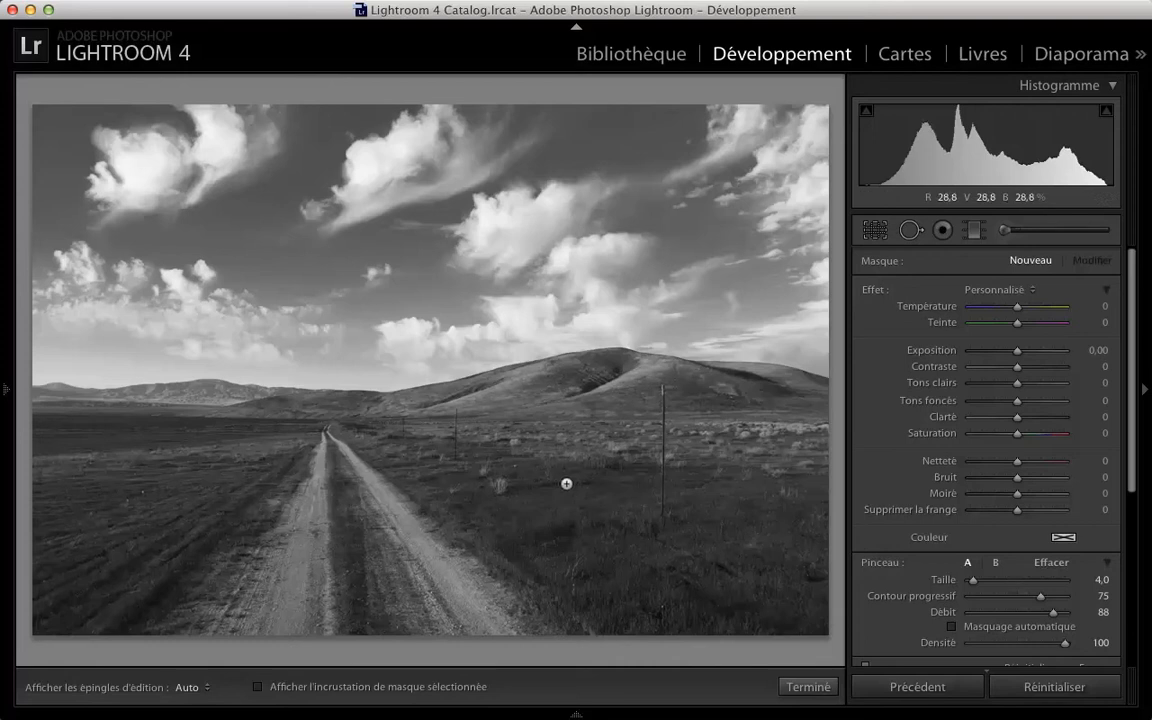
pyautogui.press(']')
pyautogui.press(']')
pyautogui.press(']')
pyautogui.click(396, 497)
pyautogui.press(']')
pyautogui.press(']')
pyautogui.press('[')
pyautogui.press('[')
pyautogui.press(']')
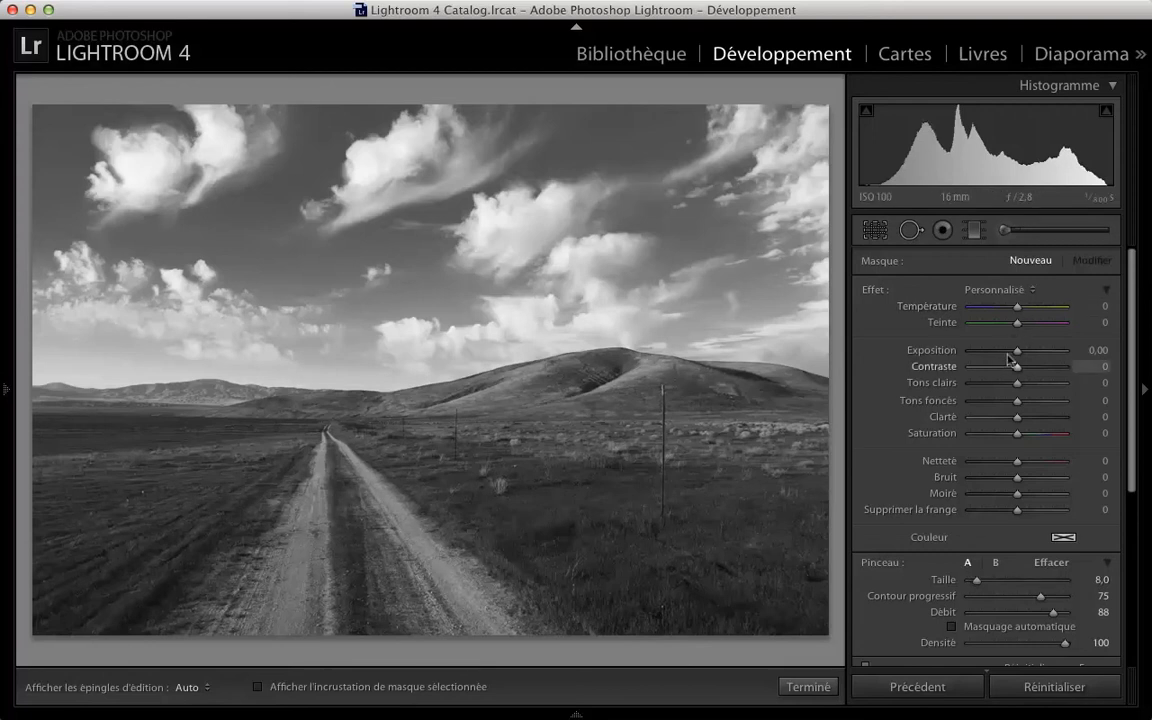
# Step: Set brush exposure to +1.72 and paint along both dirt road tracks
pyautogui.moveTo(1017, 350); pyautogui.dragTo(1036, 350)
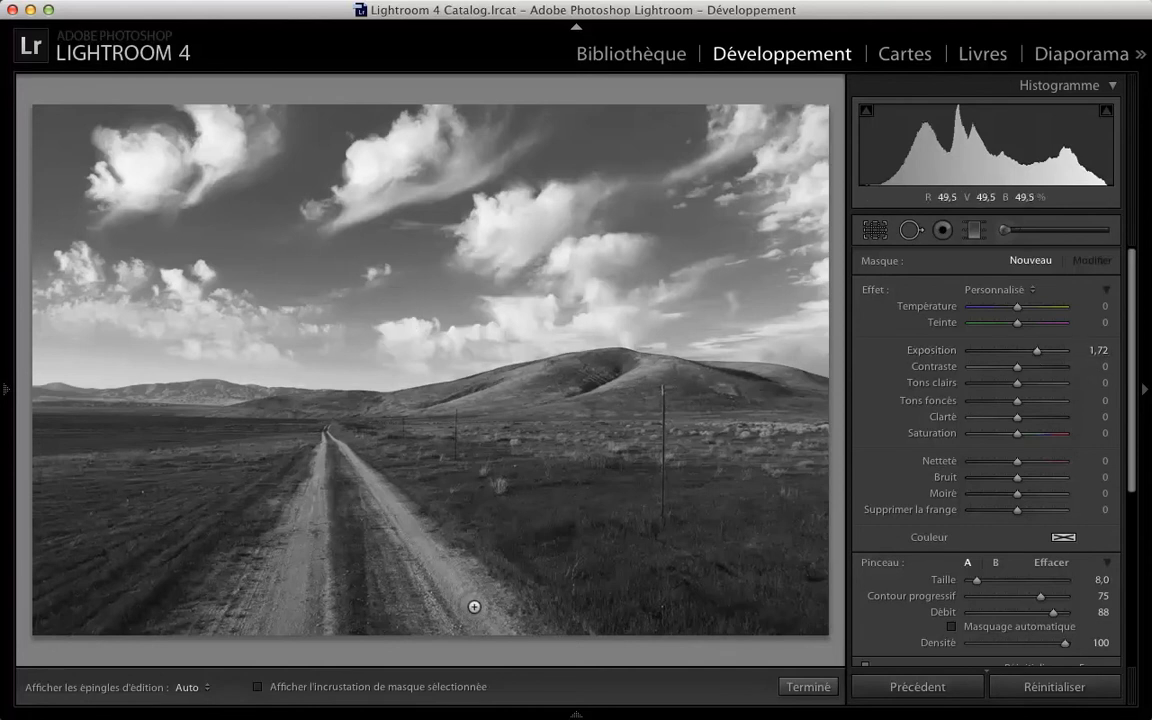
pyautogui.moveTo(466, 603); pyautogui.dragTo(346, 452)
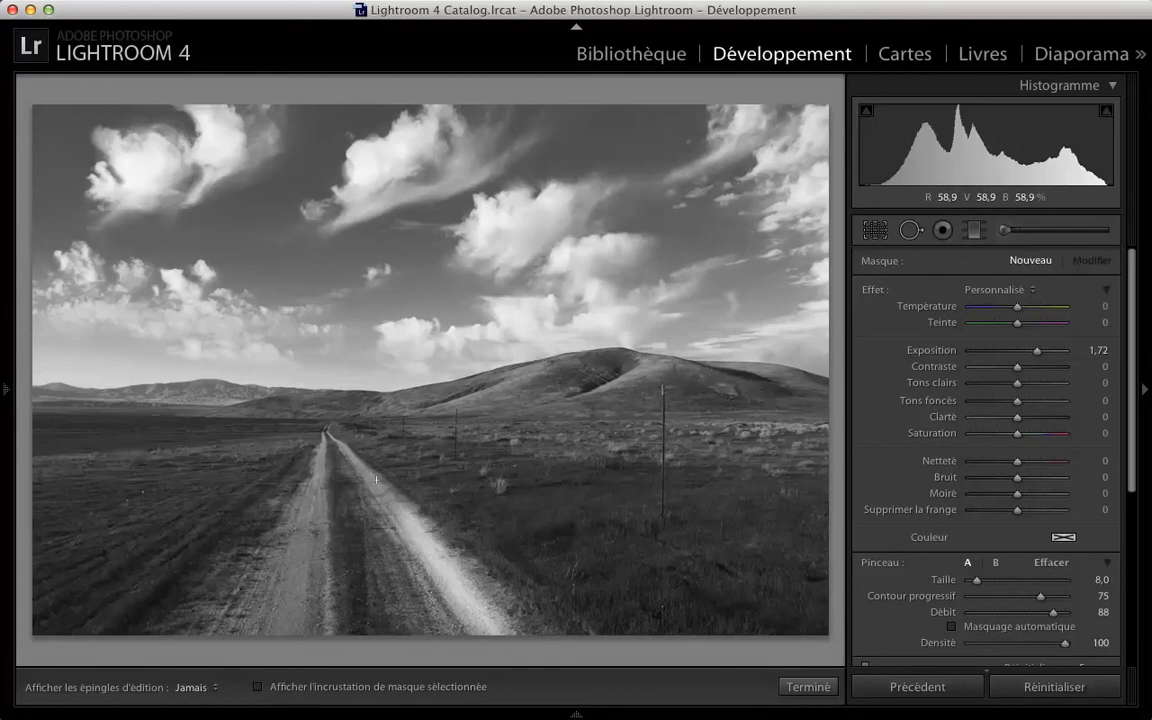
pyautogui.press('h')
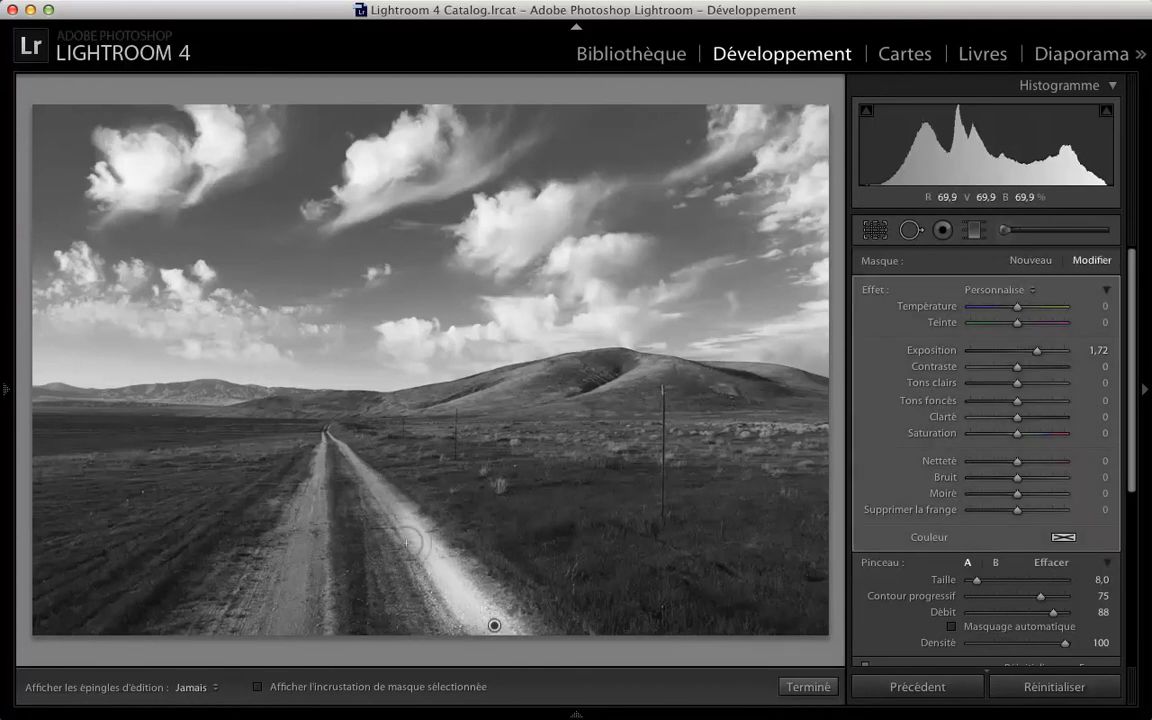
pyautogui.moveTo(489, 622); pyautogui.dragTo(342, 456)
pyautogui.press('h')
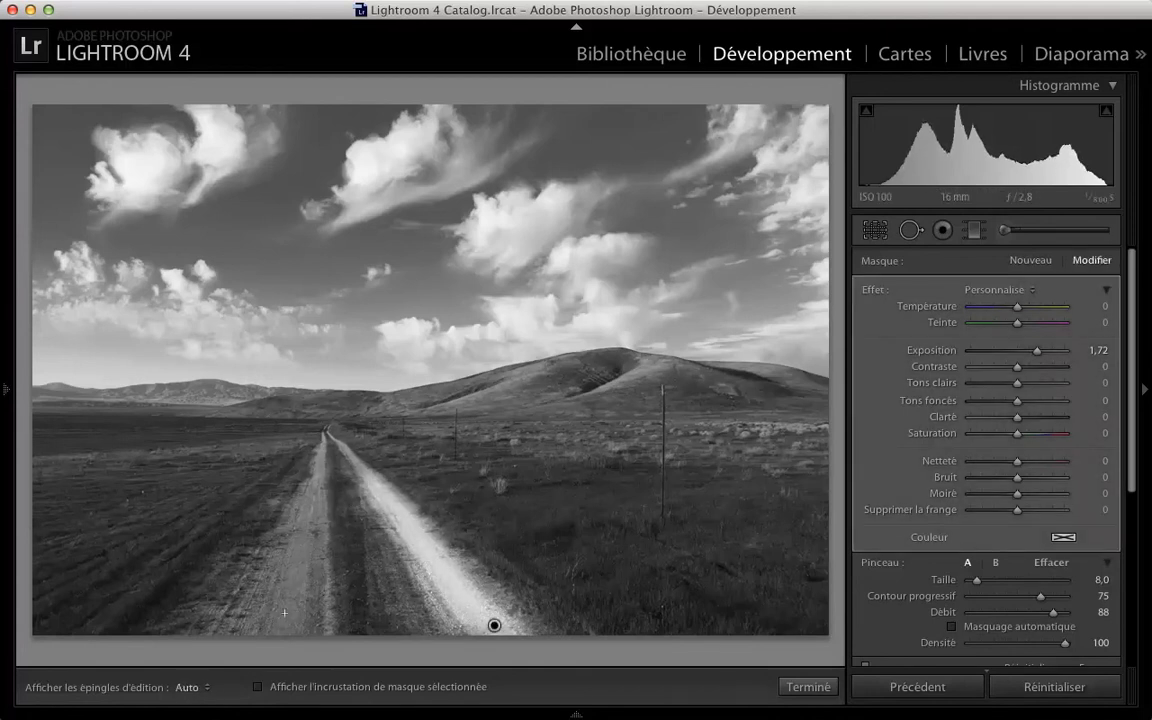
pyautogui.moveTo(268, 622); pyautogui.dragTo(283, 515)
pyautogui.moveTo(275, 570); pyautogui.dragTo(255, 435)
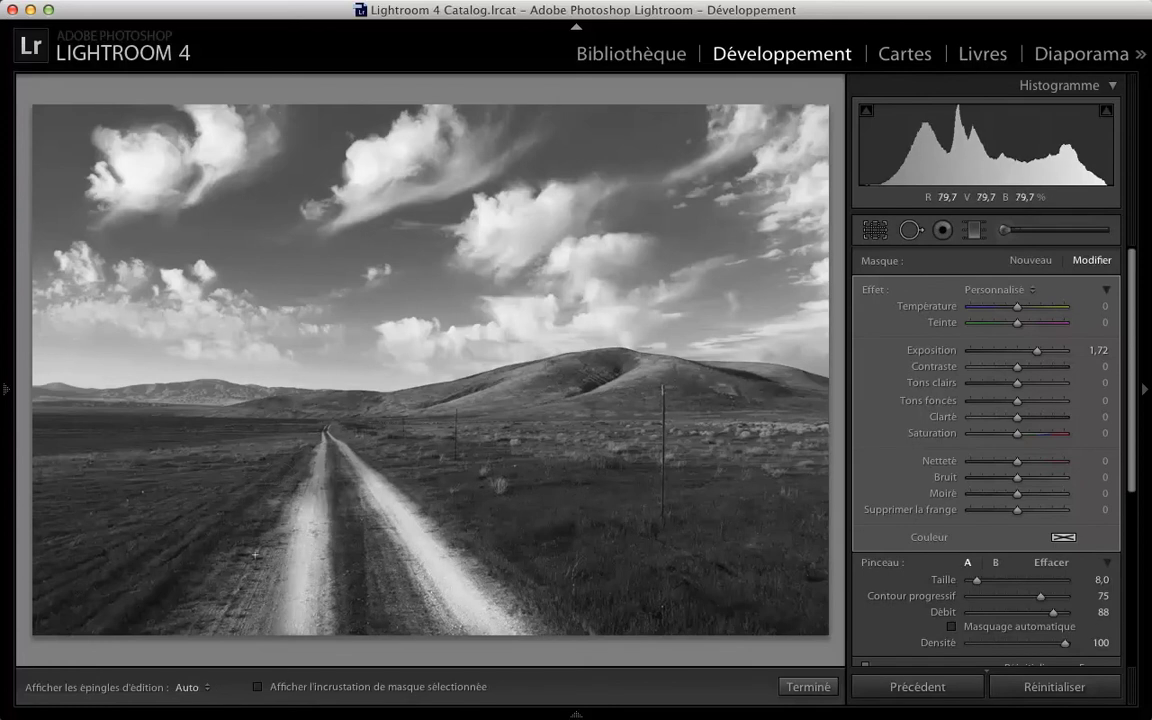
pyautogui.moveTo(236, 570); pyautogui.dragTo(287, 495)
pyautogui.moveTo(195, 558); pyautogui.dragTo(262, 450)
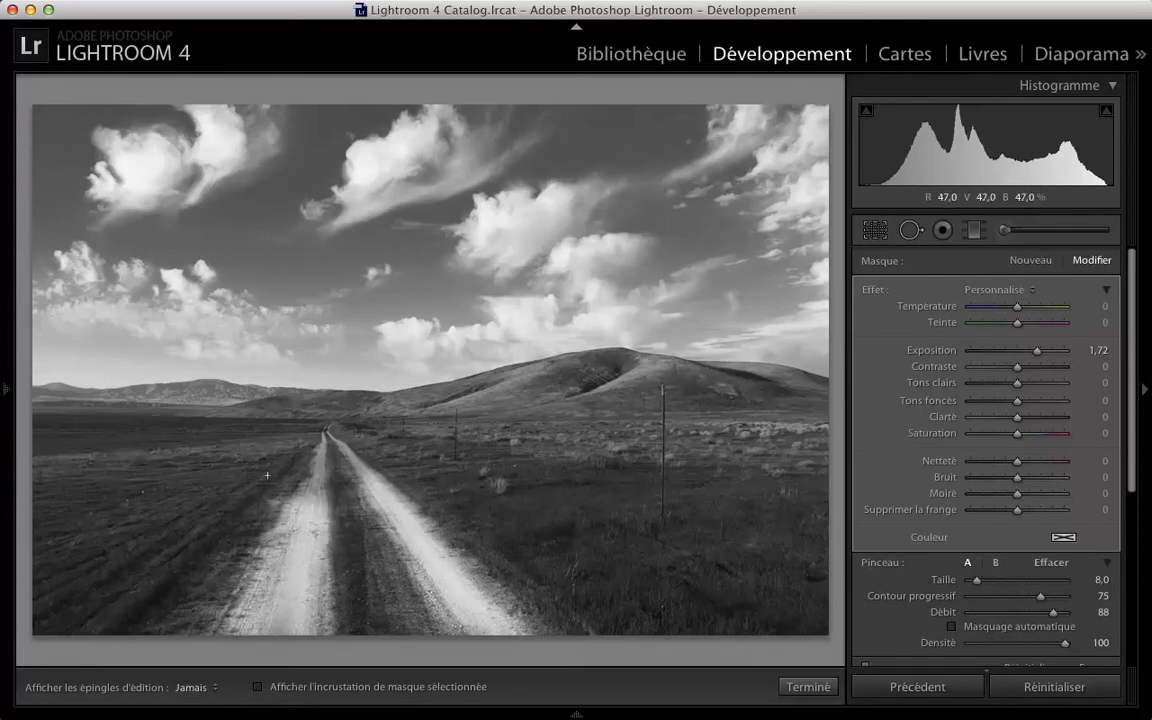
pyautogui.moveTo(263, 503); pyautogui.dragTo(277, 456)
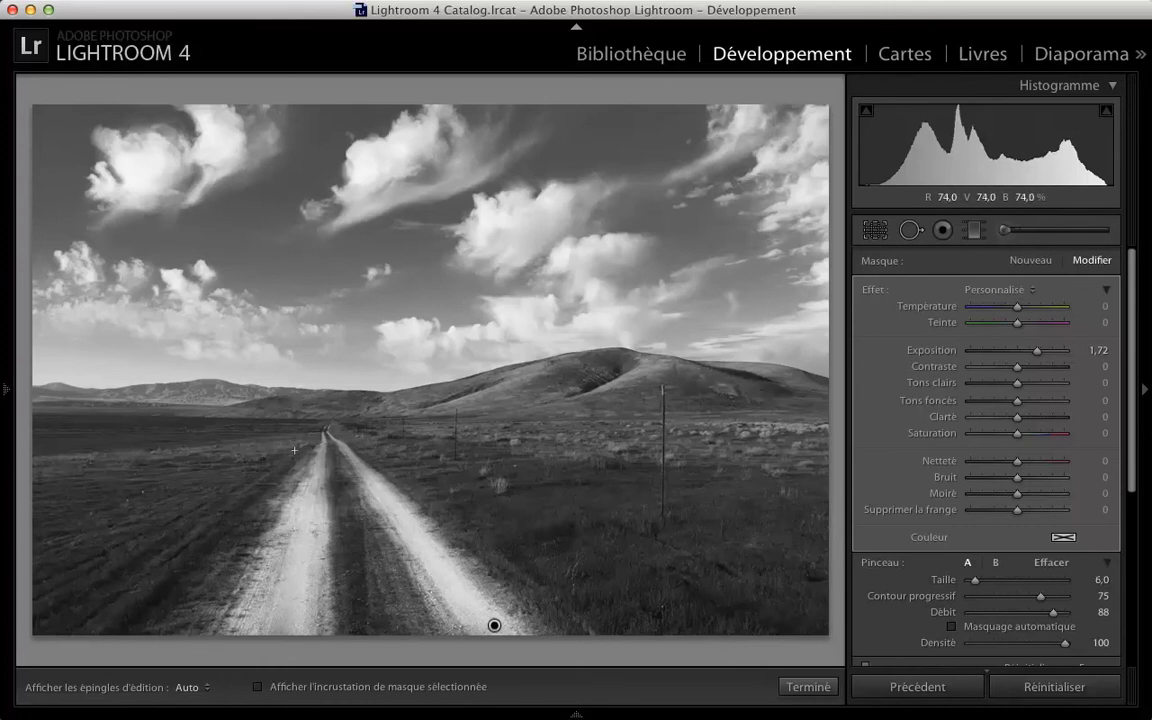
# Step: Shrink the brush to size 3, zoom in to refine the road, then zoom out
pyautogui.press('h')
pyautogui.press('h')
pyautogui.press('[')
pyautogui.press('h')
pyautogui.press('h')
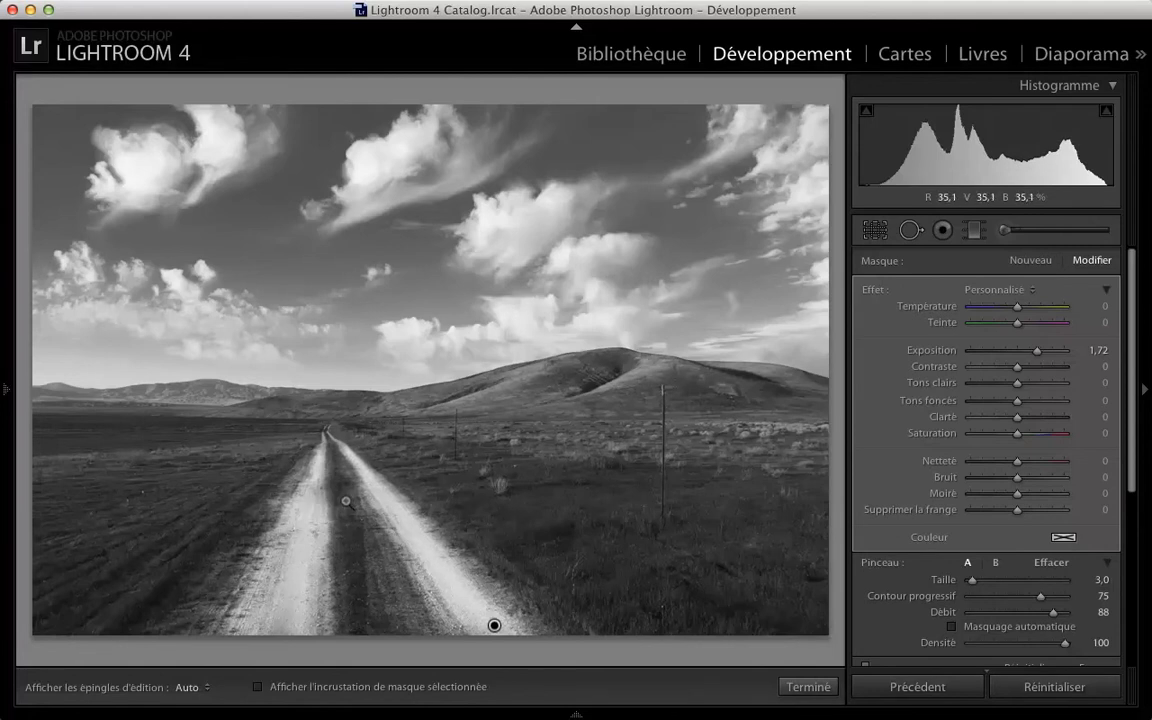
pyautogui.press('z')
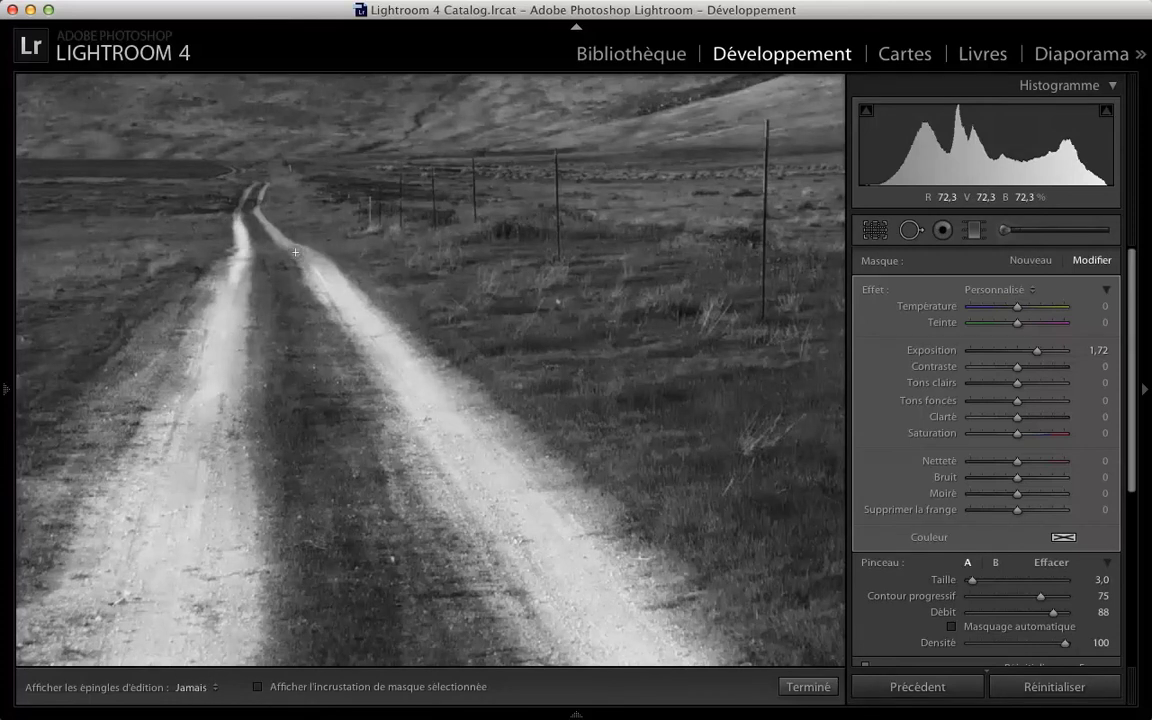
pyautogui.press('h')
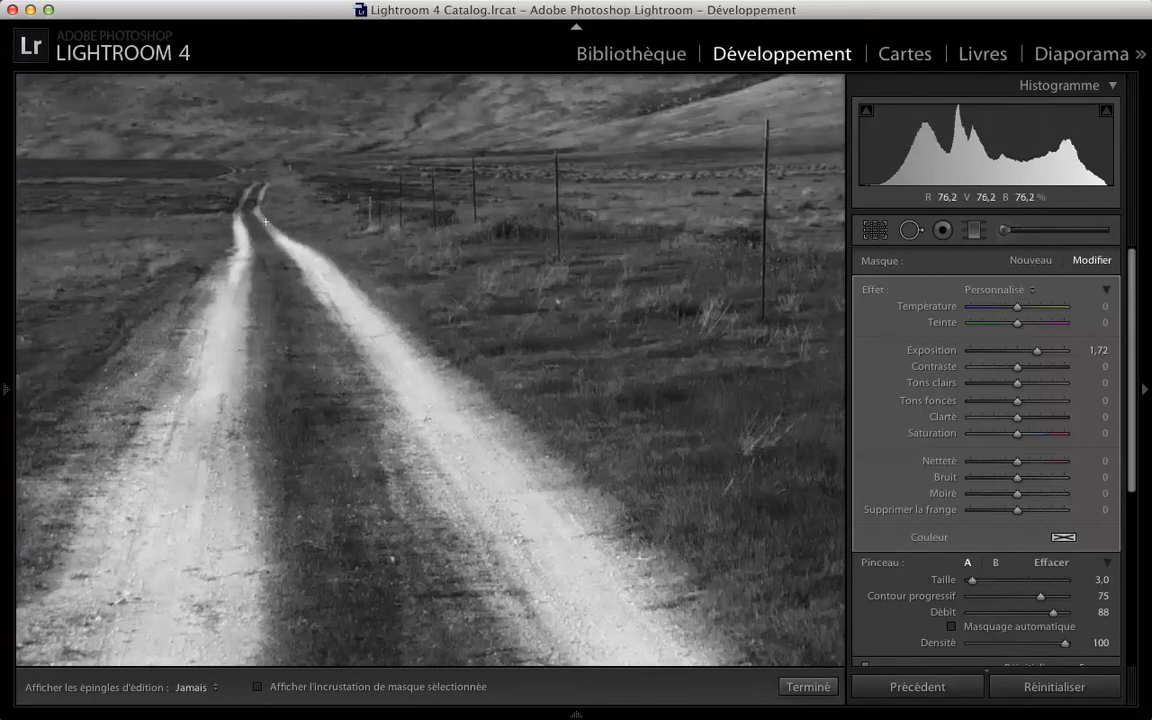
pyautogui.press('h')
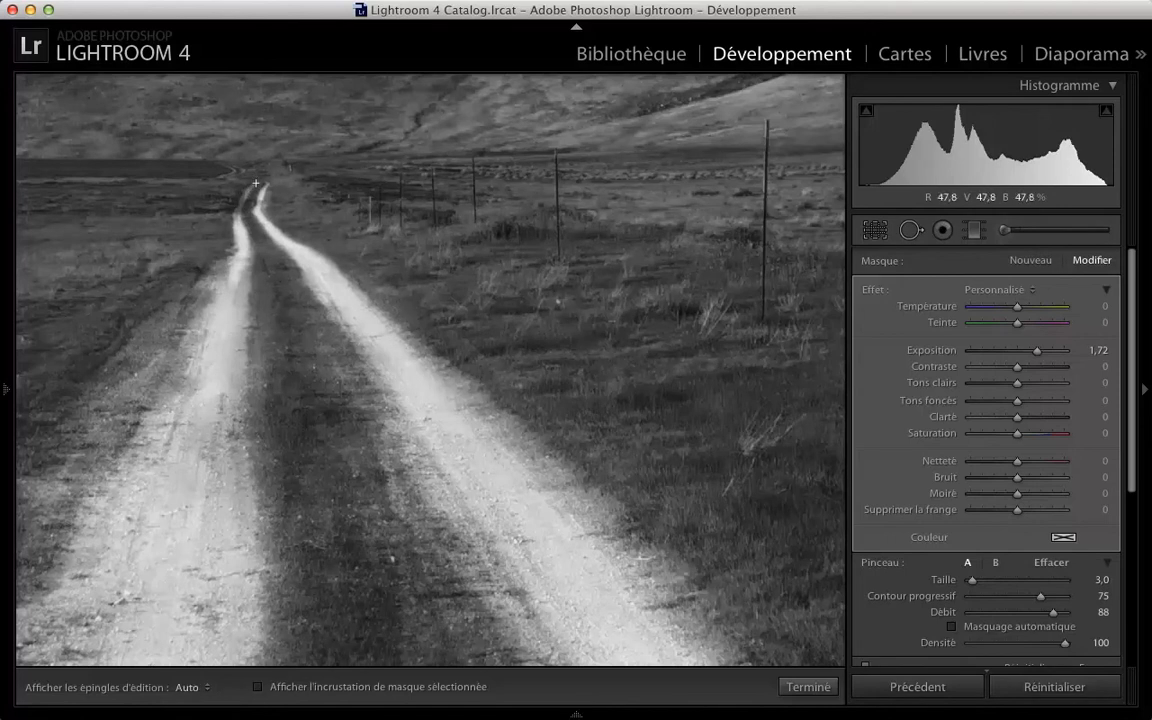
pyautogui.press('h')
pyautogui.press('h')
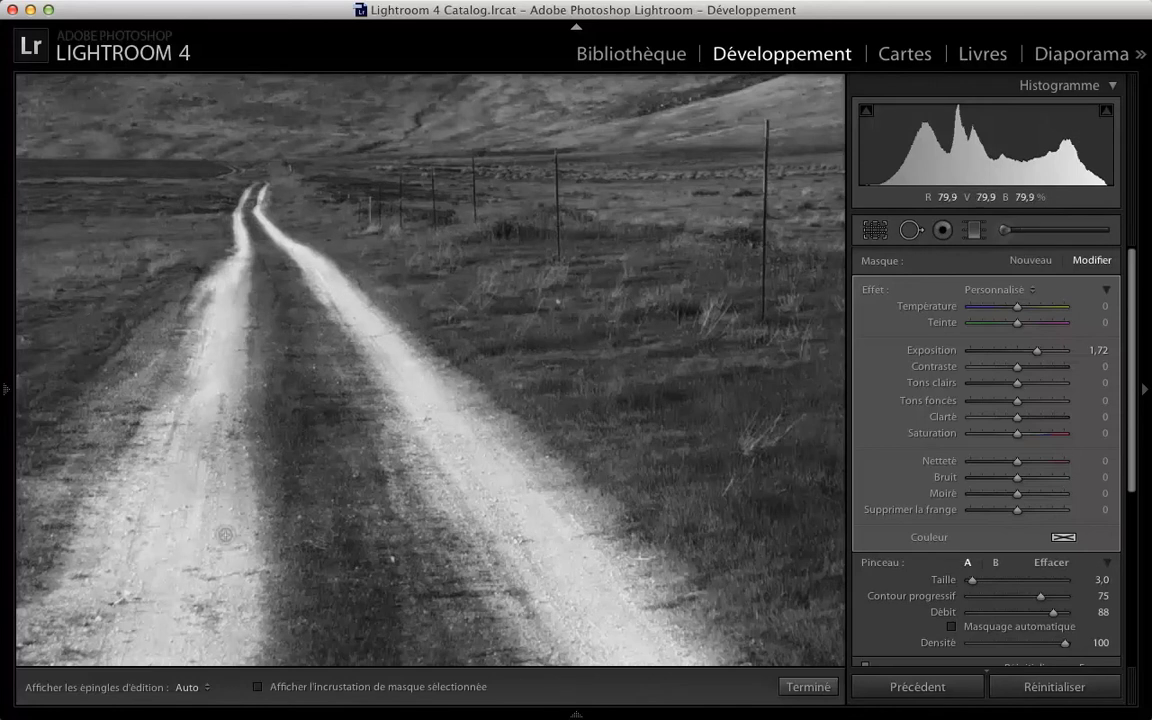
pyautogui.press('h')
pyautogui.press('h')
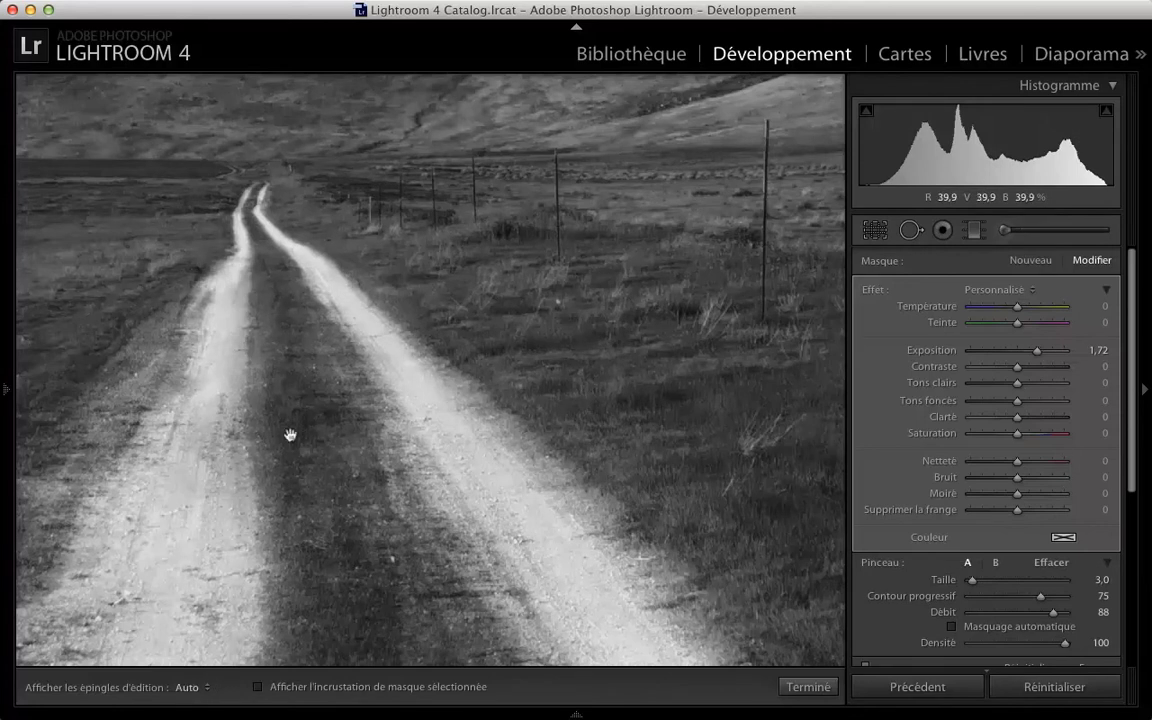
pyautogui.press('z')
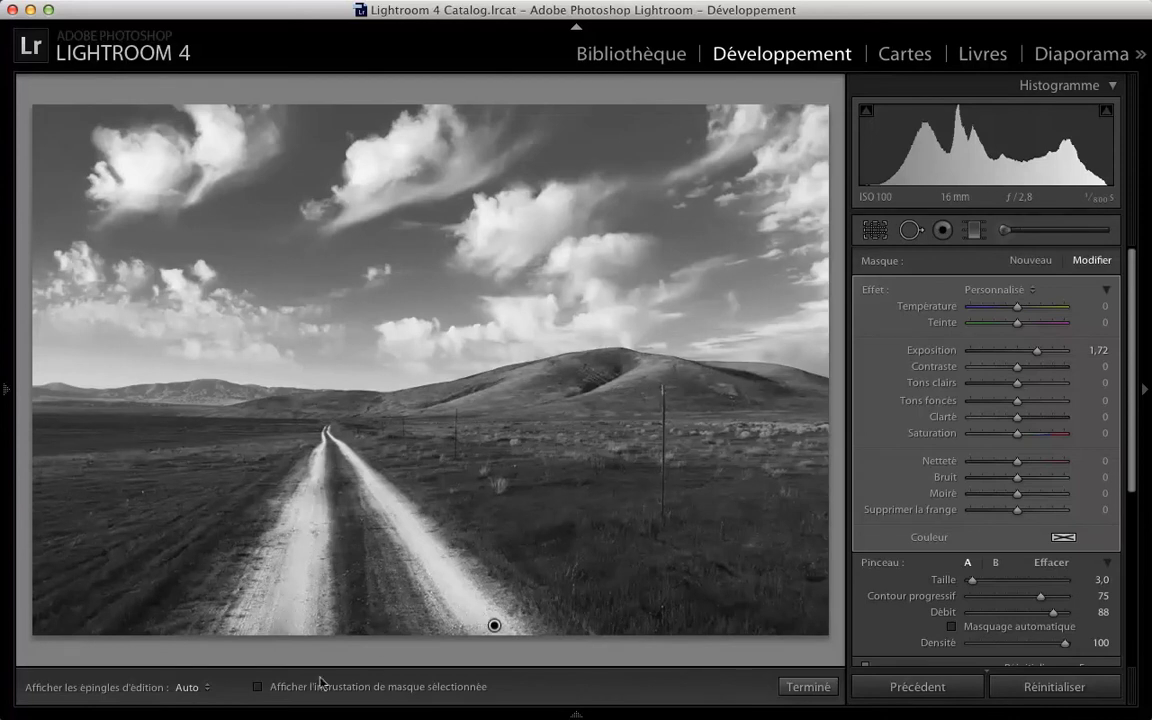
# Step: Show the red mask overlay, switch the brush to Erase, and redisplay the edit pins
pyautogui.click(274, 688)
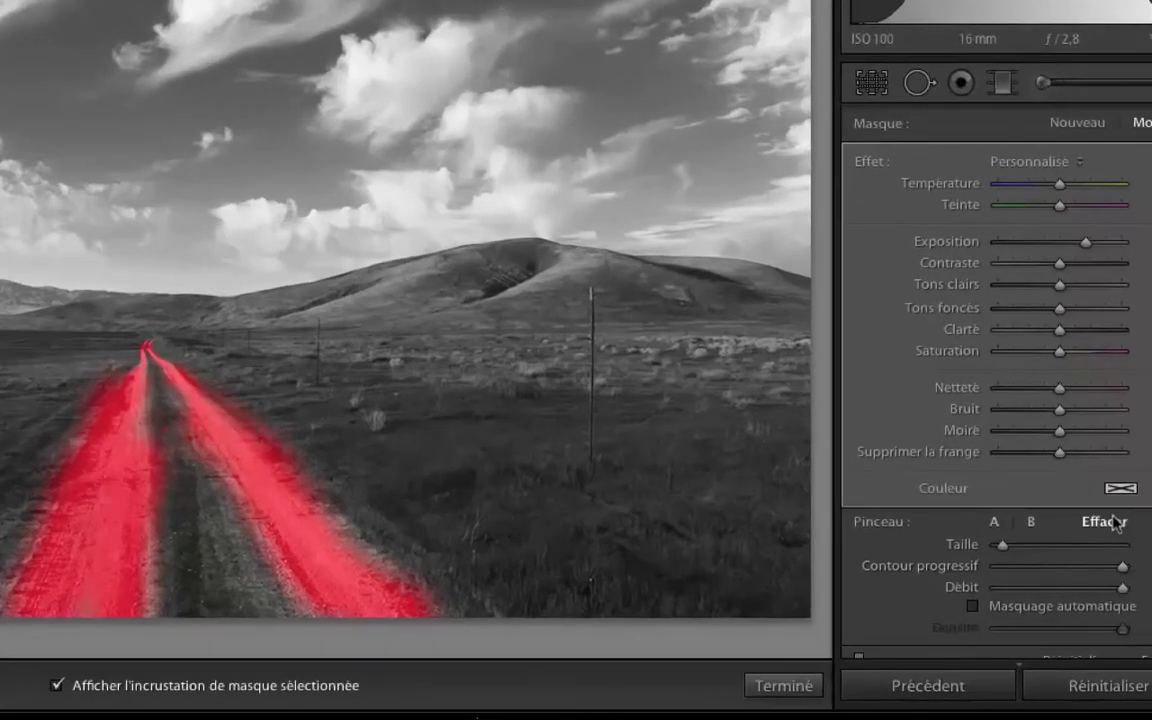
pyautogui.click(1110, 527)
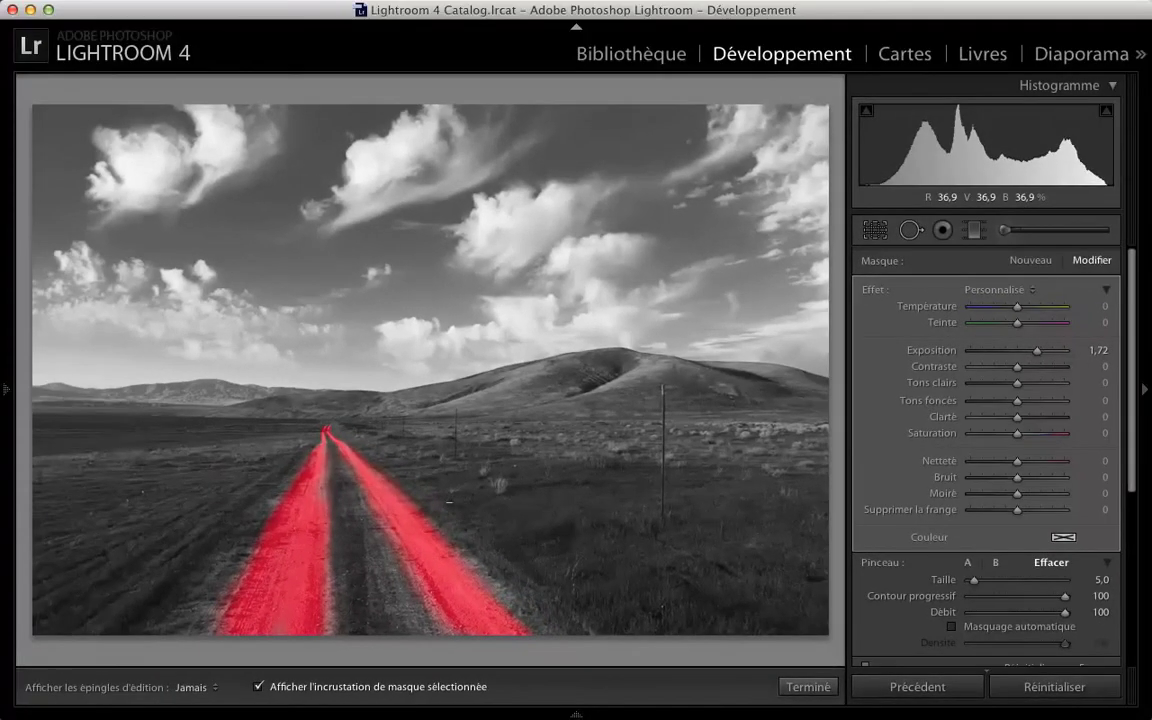
pyautogui.press('h')
# Step: Hide the overlay and set the road mask to Exposition 1.03, Clarté 8, Netteté 71
pyautogui.click(258, 687)
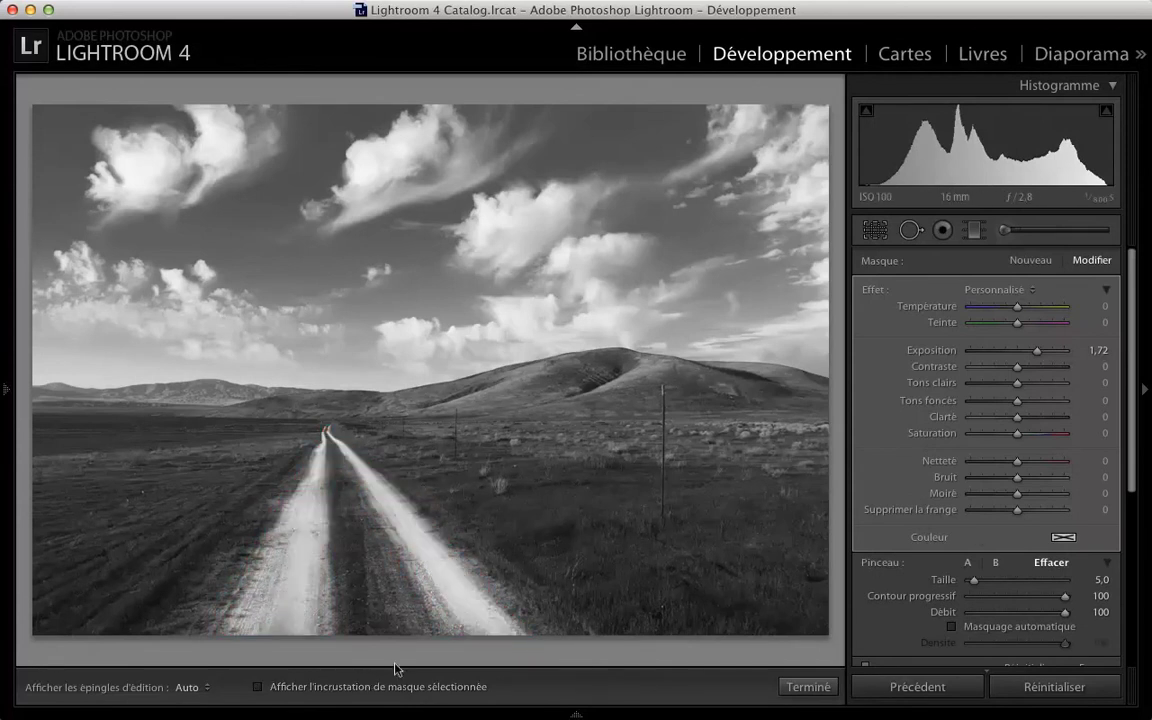
pyautogui.moveTo(1037, 350); pyautogui.dragTo(1028, 352)
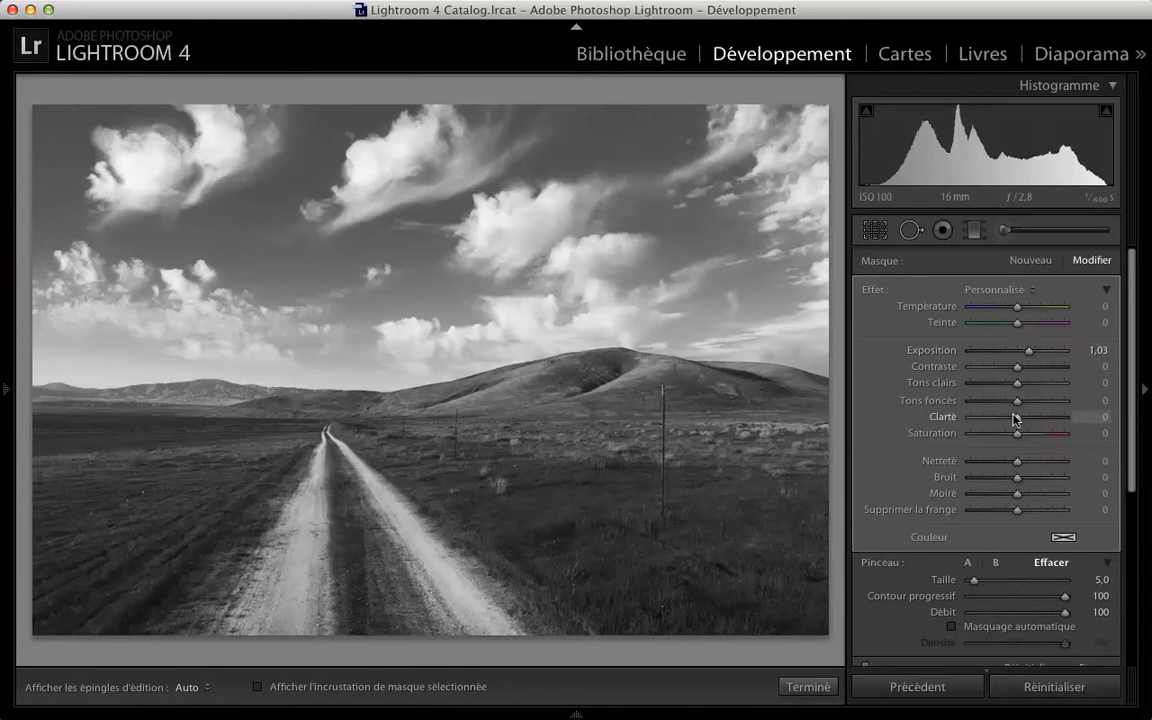
pyautogui.moveTo(1023, 419); pyautogui.dragTo(1041, 457)
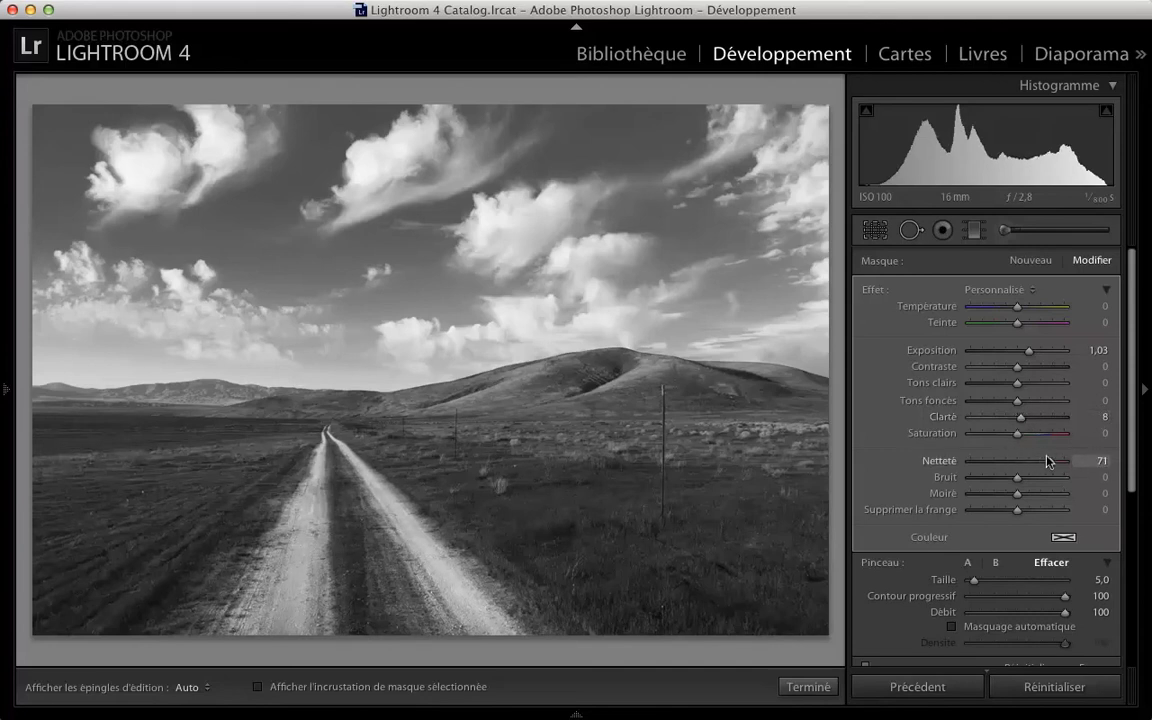